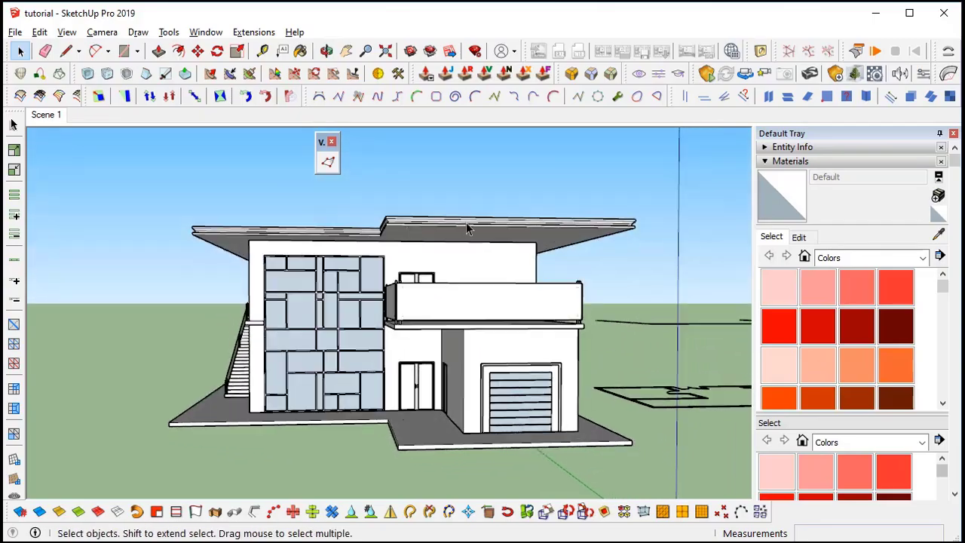
# Copy the balcony slab's lower front edge and paste it in place outside the slab's group.
pyautogui.scroll(4, 452, 347)
pyautogui.press('l')
pyautogui.moveTo(419, 235); pyautogui.dragTo(408, 208, button='middle')
pyautogui.press('space')
pyautogui.doubleClick(408, 208)
pyautogui.scroll(-5, 425, 248)
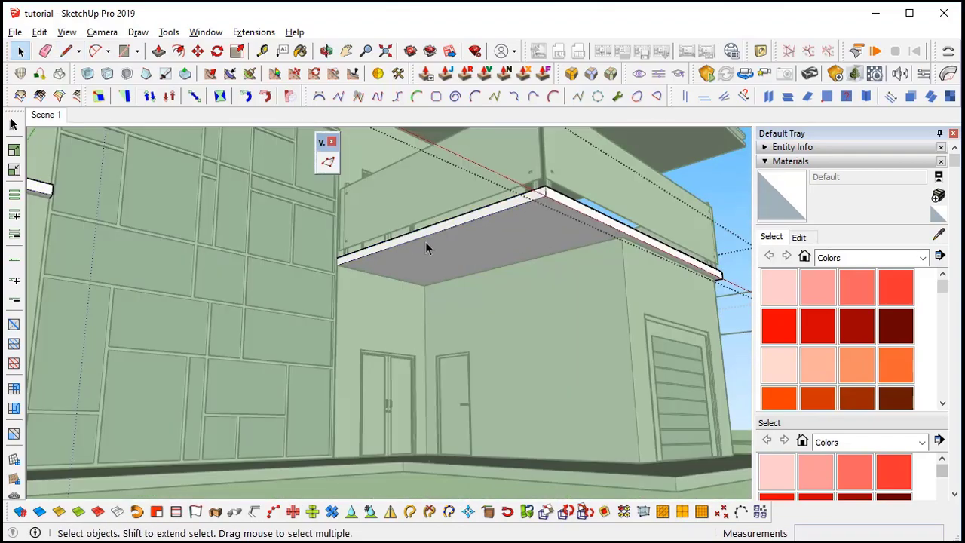
pyautogui.moveTo(439, 248); pyautogui.dragTo(499, 379, button='middle')
pyautogui.click(541, 438)
pyautogui.click(40, 32)
pyautogui.click(89, 137)
# Move the pasted edge along the green axis to the open ground clear of the house.
pyautogui.scroll(3, 523, 330)
pyautogui.moveTo(440, 265); pyautogui.dragTo(497, 284, button='middle')
pyautogui.press('m')
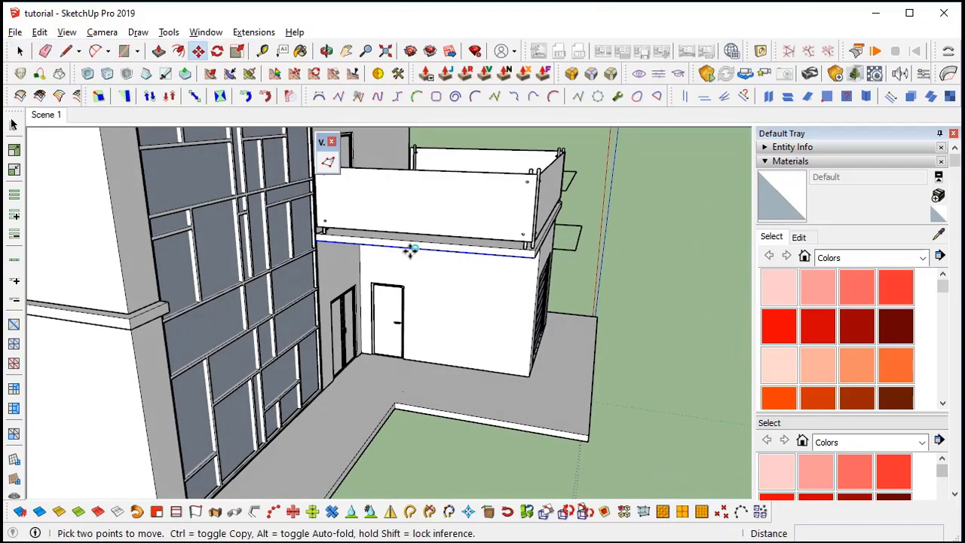
pyautogui.click(534, 259)
pyautogui.scroll(-3, 650, 263)
pyautogui.moveTo(650, 263); pyautogui.dragTo(481, 339, button='middle')
pyautogui.press('Return')
pyautogui.press('space')
# Draw lines down from the moved edge to complete a vertical rectangle with that edge as its top.
pyautogui.press('l')
pyautogui.click(438, 266)
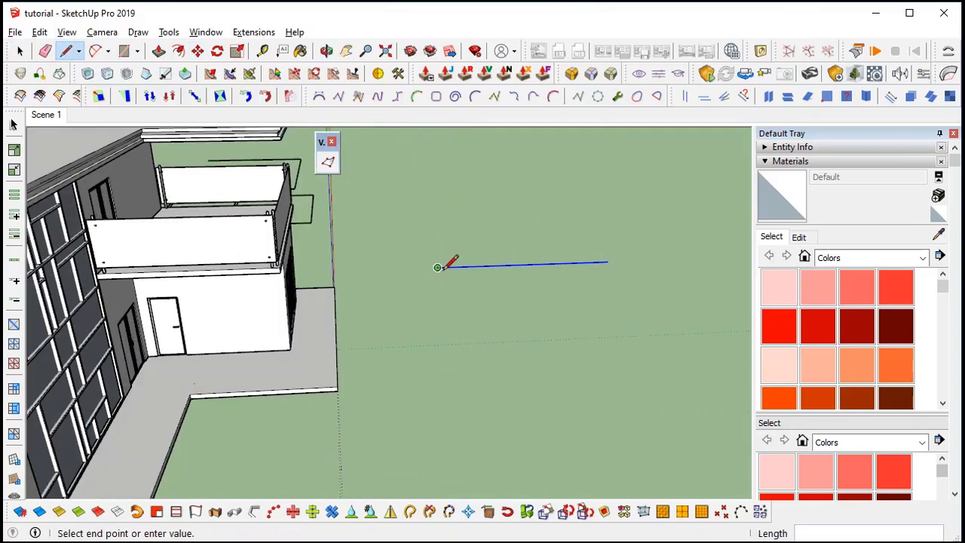
pyautogui.click(589, 358)
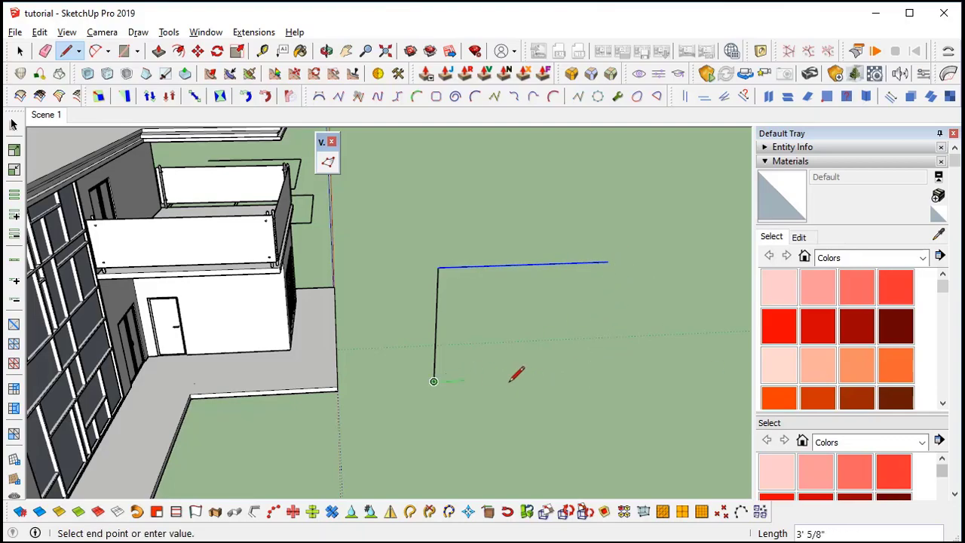
pyautogui.click(608, 263)
pyautogui.moveTo(603, 319); pyautogui.dragTo(480, 371, button='middle')
pyautogui.scroll(3, 491, 327)
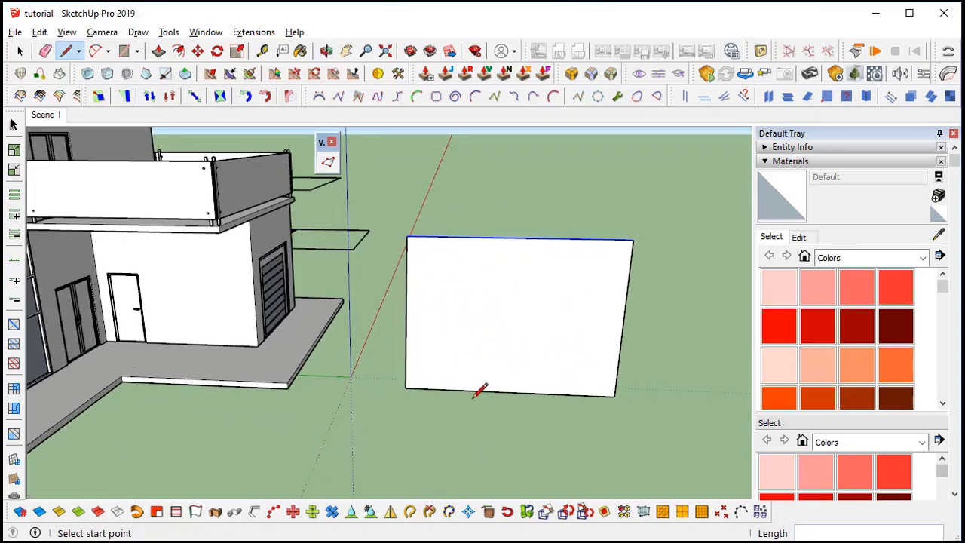
# Delete the rectangle's face, keeping only its outline edges.
pyautogui.moveTo(545, 396); pyautogui.dragTo(579, 405, button='middle')
pyautogui.press('space')
pyautogui.click(553, 397)
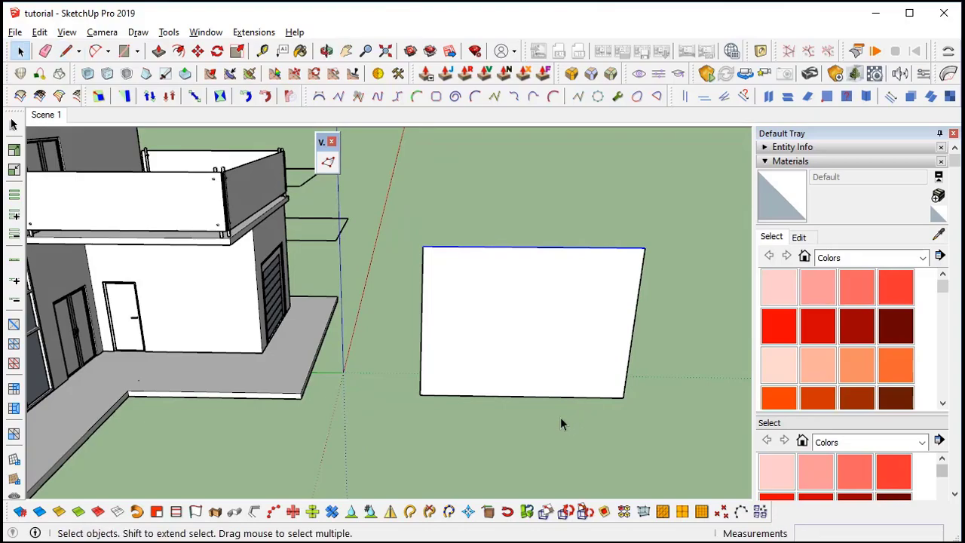
pyautogui.click(529, 329)
pyautogui.press('Delete')
# Divide the rectangle's bottom edge into equal segments.
pyautogui.moveTo(515, 375); pyautogui.dragTo(533, 388, button='middle')
pyautogui.click(534, 397)
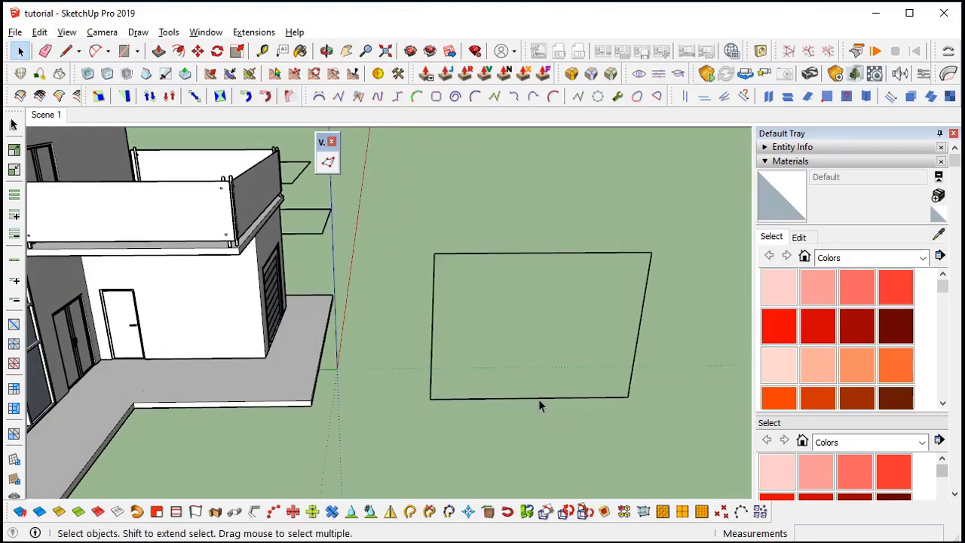
pyautogui.rightClick(539, 400)
pyautogui.moveTo(639, 226)
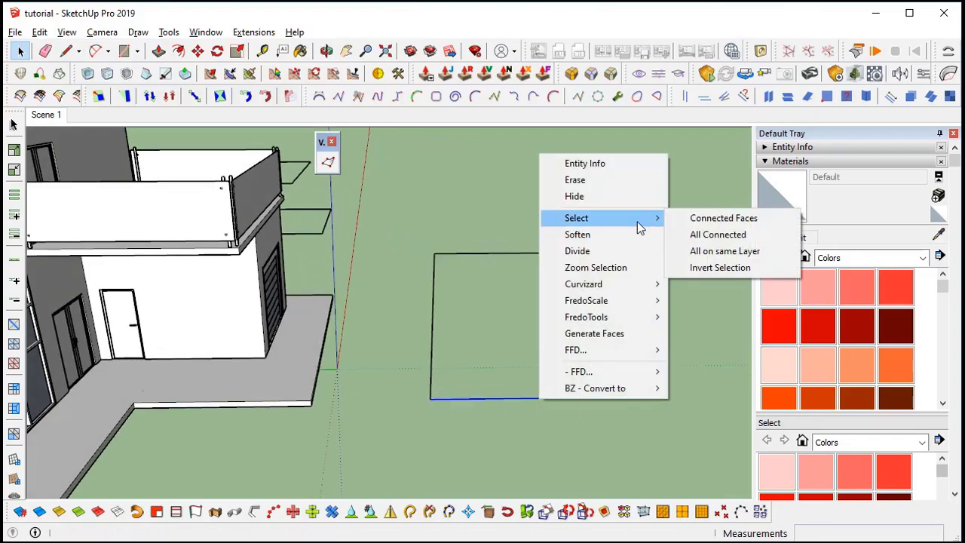
pyautogui.click(623, 250)
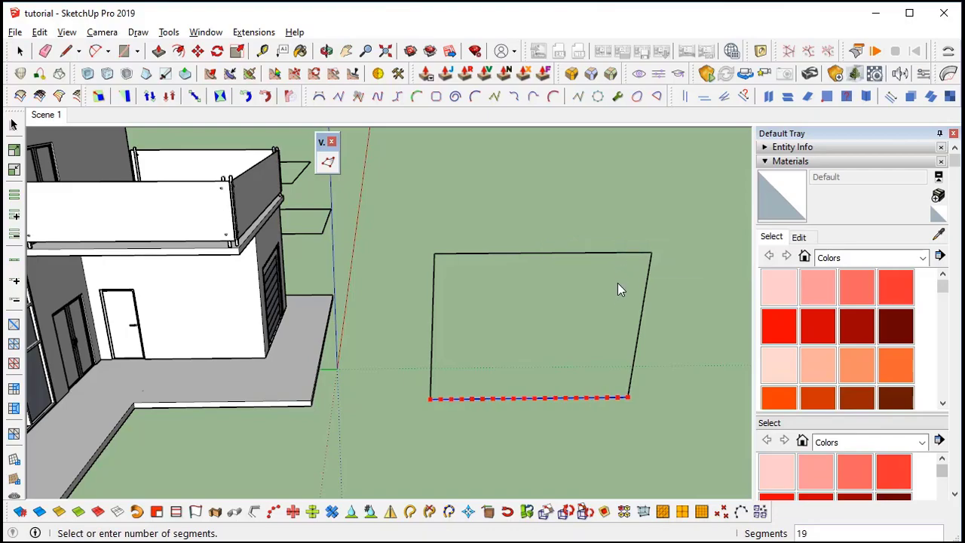
pyautogui.click(582, 349)
pyautogui.moveTo(581, 346); pyautogui.dragTo(549, 343, button='middle')
# Draw a W-shaped zigzag of four lines from corner to corner, through the quarter points below and the top edge's midpoint.
pyautogui.press('l')
pyautogui.press('space')
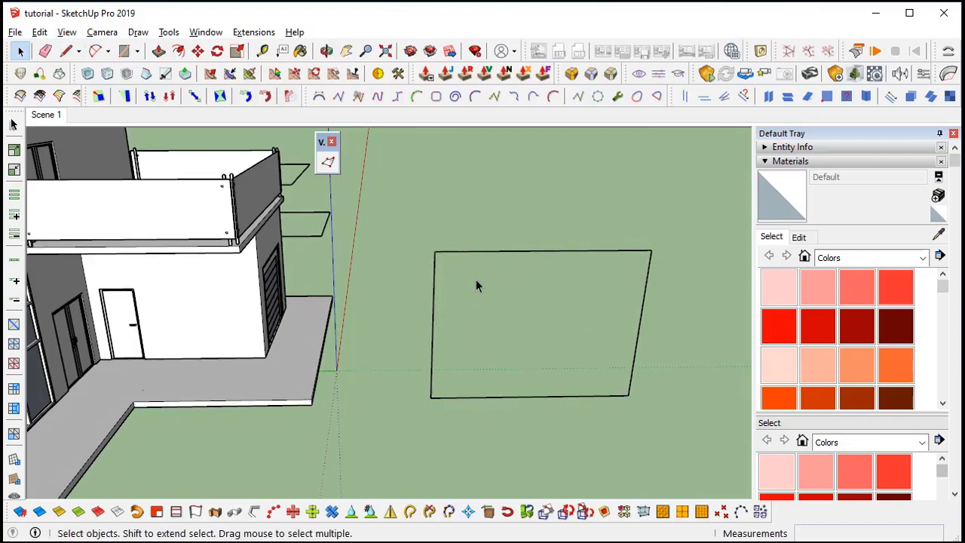
pyautogui.press('l')
pyautogui.click(434, 251)
pyautogui.click(480, 396)
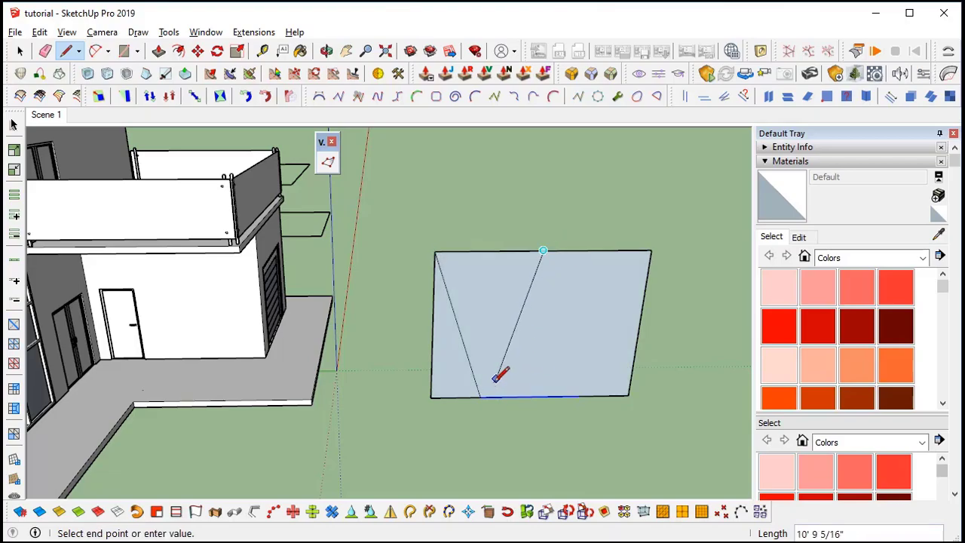
pyautogui.click(651, 249)
pyautogui.moveTo(606, 339); pyautogui.dragTo(537, 333, button='middle')
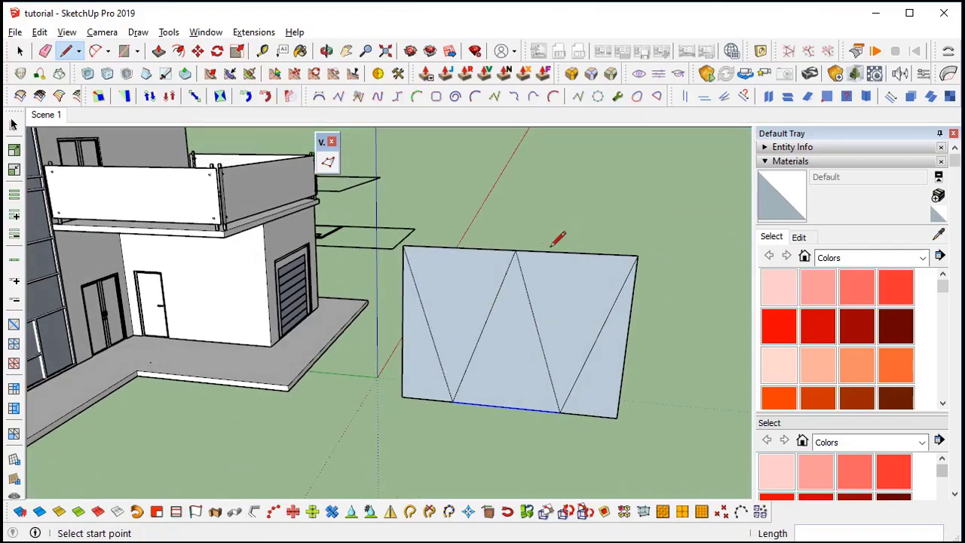
# Erase the rectangle's outer edges around the zigzag, leaving only the four W-shaped lines.
pyautogui.press('space')
pyautogui.press('e')
pyautogui.click(592, 253)
pyautogui.click(487, 250)
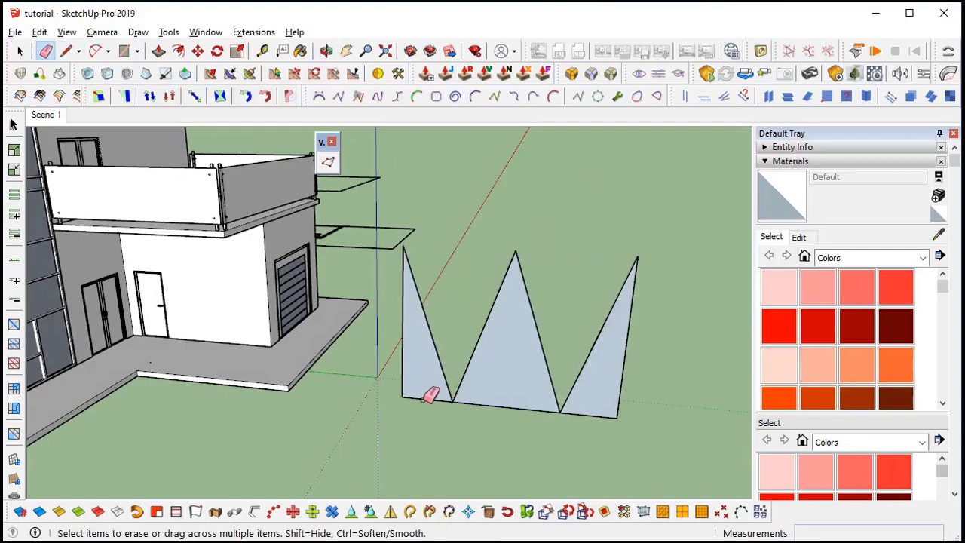
pyautogui.moveTo(426, 396); pyautogui.dragTo(399, 391)
pyautogui.click(513, 397)
pyautogui.click(624, 387)
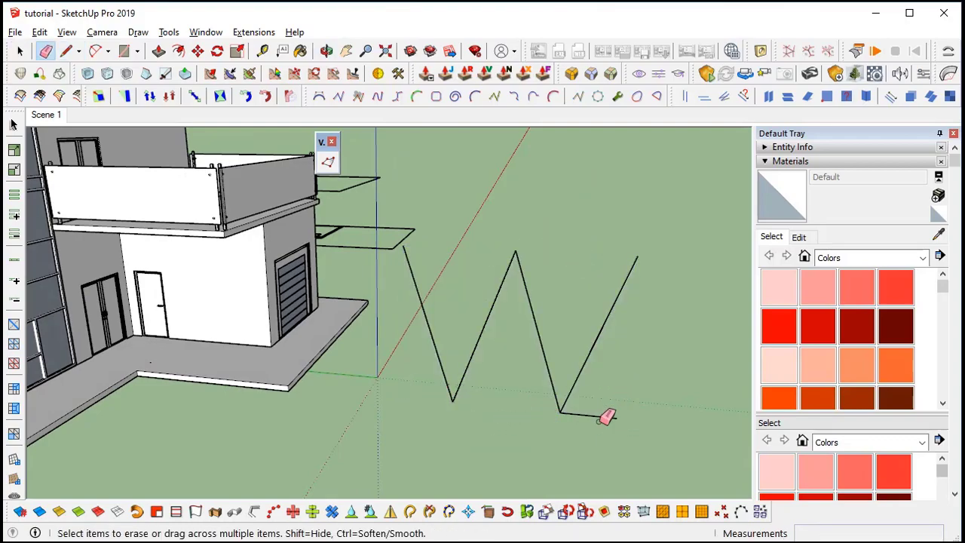
# Convert the four zigzag lines into grouped tubes with a diameter of 2 and a precision of 10.
pyautogui.moveTo(520, 330)
pyautogui.mouseDown(button='middle')
pyautogui.moveTo(608, 332)
pyautogui.moveTo(519, 339)
pyautogui.moveTo(580, 345)
pyautogui.moveTo(508, 384)
pyautogui.mouseUp(button='middle')
pyautogui.press('space')
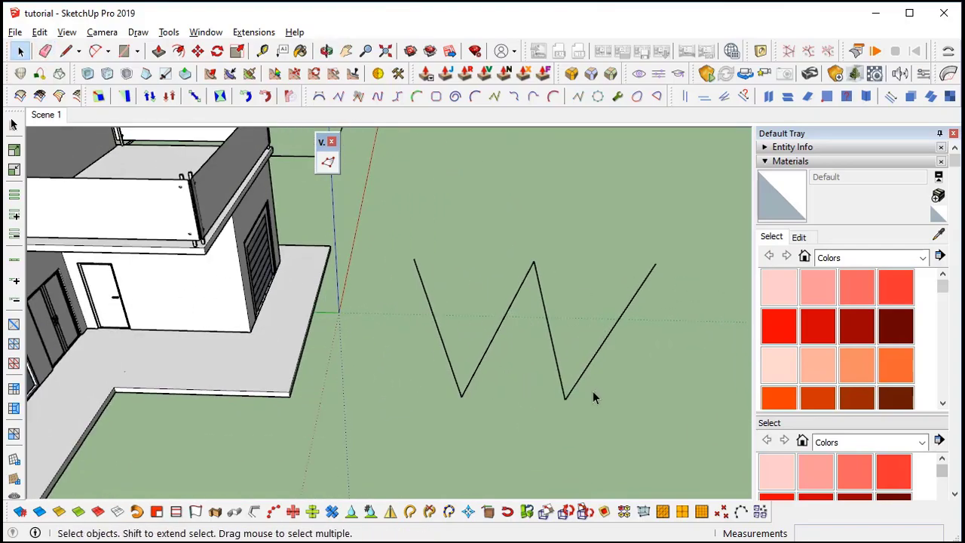
pyautogui.moveTo(593, 397); pyautogui.dragTo(609, 385, button='middle')
pyautogui.moveTo(609, 386); pyautogui.dragTo(443, 329)
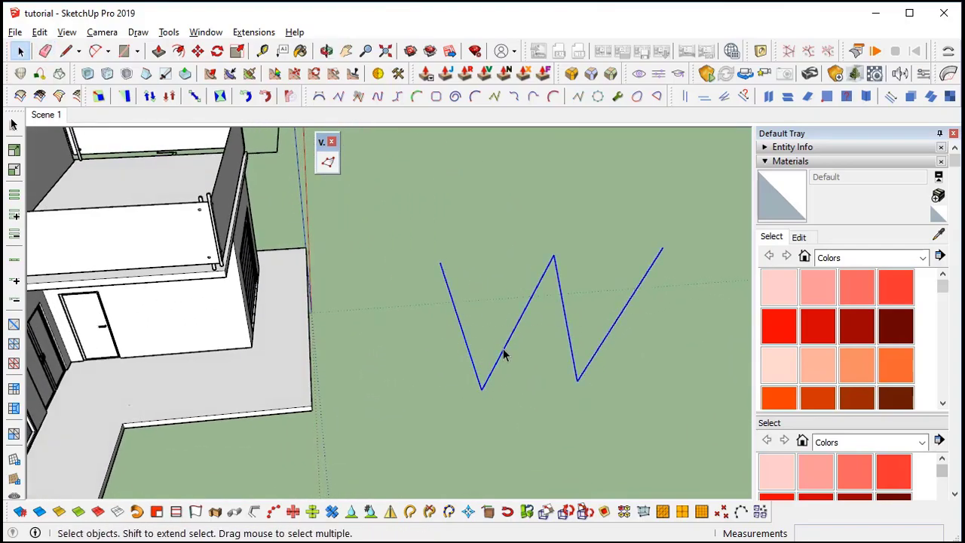
pyautogui.click(254, 511)
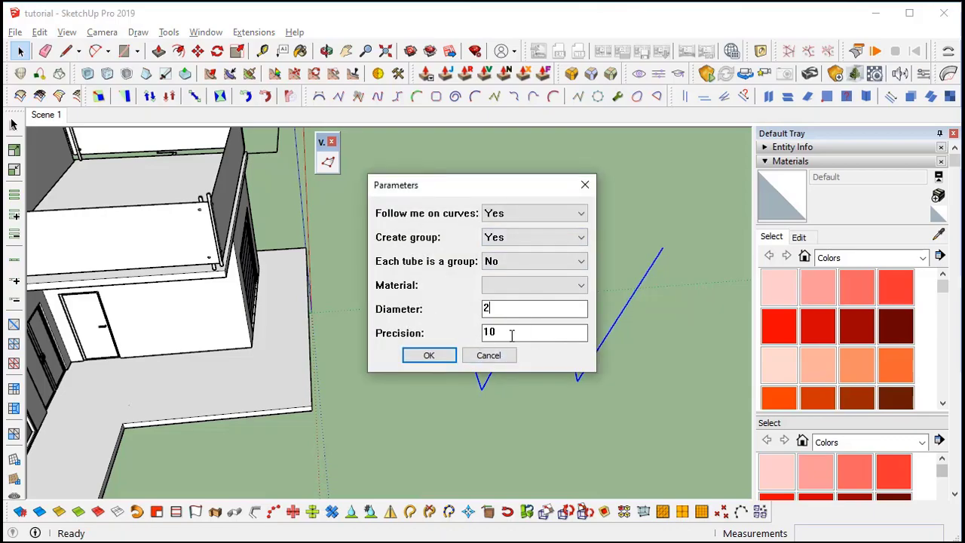
pyautogui.click(422, 359)
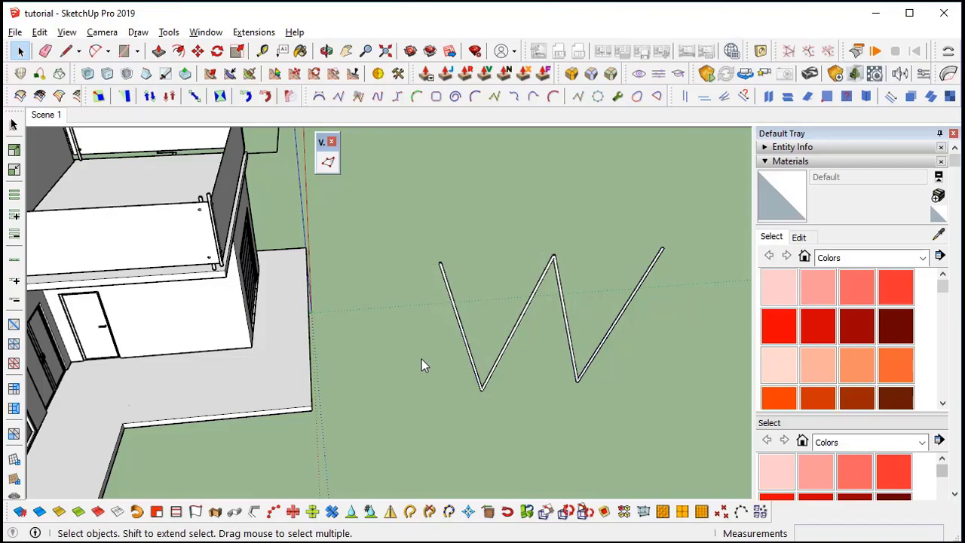
# Move the zigzag tube group along the green axis to the house, under the balcony slab's front edge.
pyautogui.moveTo(421, 359); pyautogui.dragTo(430, 273, button='middle')
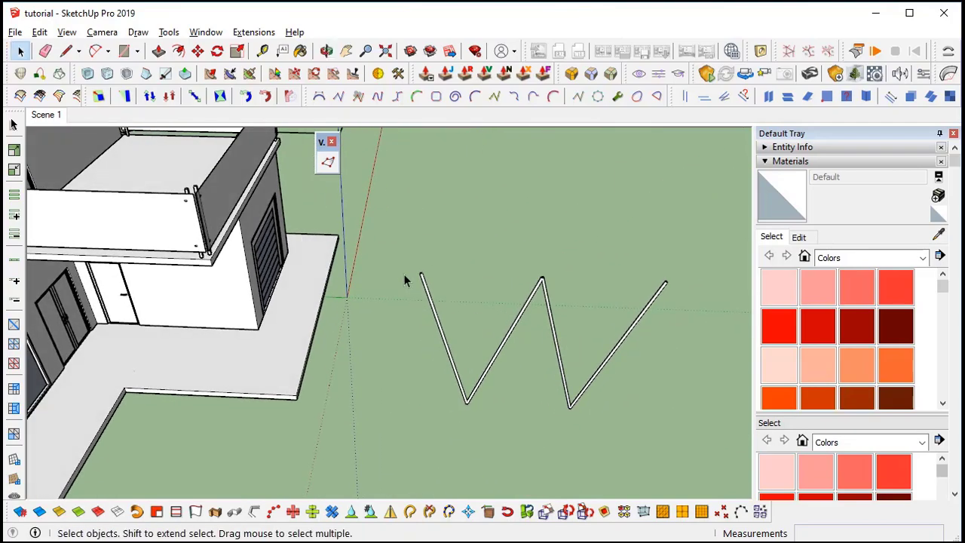
pyautogui.scroll(5, 471, 389)
pyautogui.moveTo(469, 378); pyautogui.dragTo(457, 327, button='middle')
pyautogui.scroll(-3, 451, 305)
pyautogui.click(450, 305)
pyautogui.scroll(-4, 451, 306)
pyautogui.press('m')
pyautogui.click(532, 360)
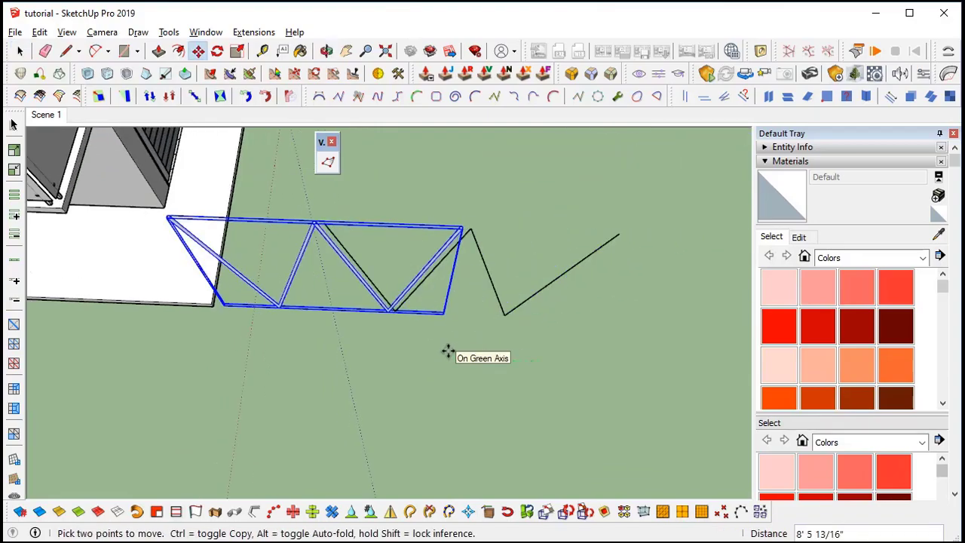
pyautogui.press('Return')
# Delete the leftover zigzag path lines beside the house.
pyautogui.scroll(-2, 439, 351)
pyautogui.moveTo(399, 338); pyautogui.dragTo(373, 301, button='middle')
pyautogui.press('space')
pyautogui.click(350, 289)
pyautogui.press('Delete')
pyautogui.moveTo(135, 301); pyautogui.dragTo(343, 335, button='middle')
pyautogui.moveTo(343, 336); pyautogui.dragTo(321, 248, button='middle')
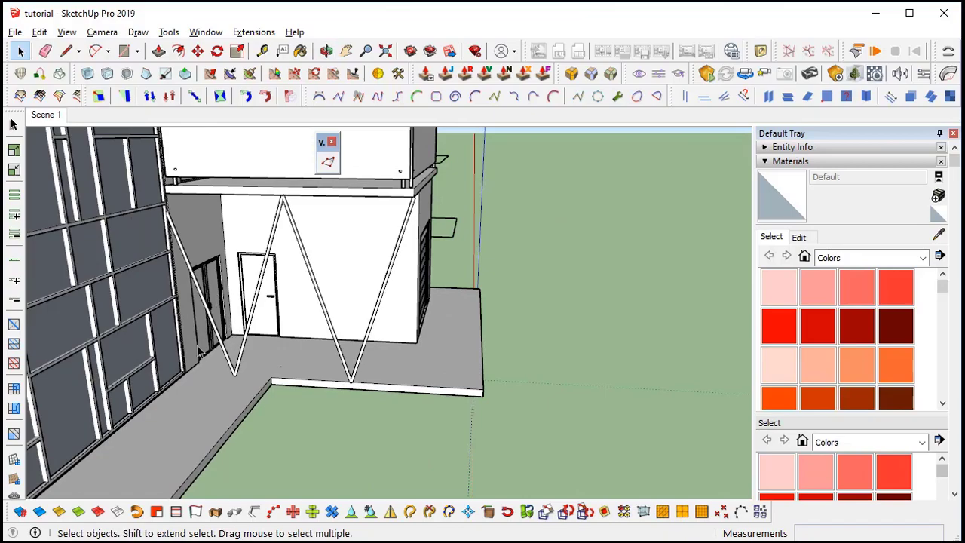
# Scale the zigzag tube group along the green axis by a factor of 0.90.
pyautogui.click(335, 334)
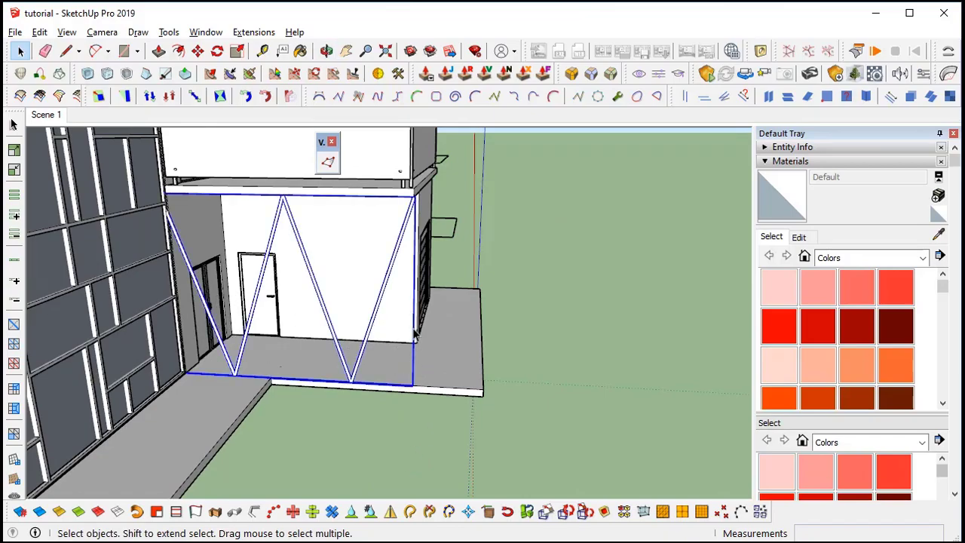
pyautogui.press('m')
pyautogui.scroll(2, 407, 295)
pyautogui.press('s')
pyautogui.scroll(6, 324, 339)
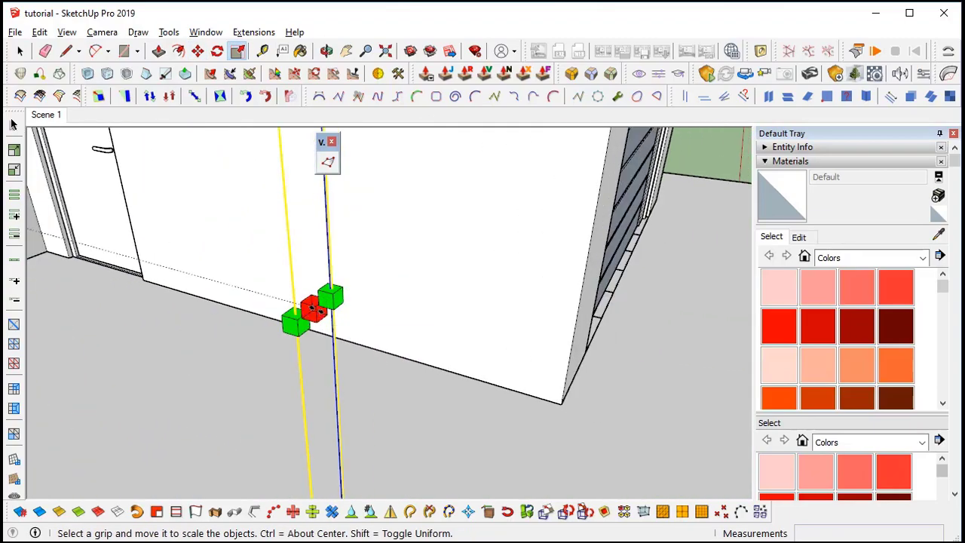
pyautogui.scroll(-6, 315, 308)
pyautogui.moveTo(317, 308); pyautogui.dragTo(429, 287, button='middle')
pyautogui.moveTo(172, 338); pyautogui.dragTo(221, 425, button='middle')
pyautogui.scroll(3, 221, 424)
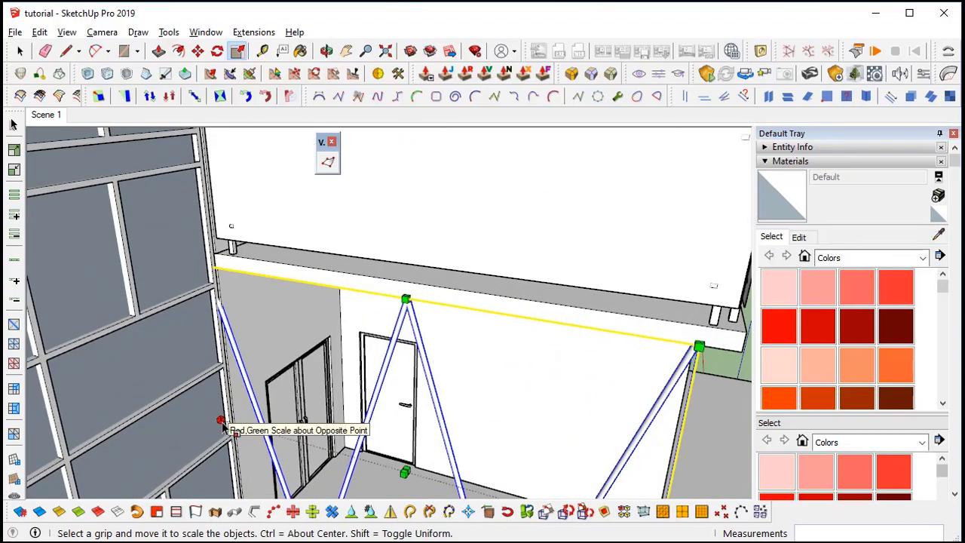
pyautogui.click(226, 419)
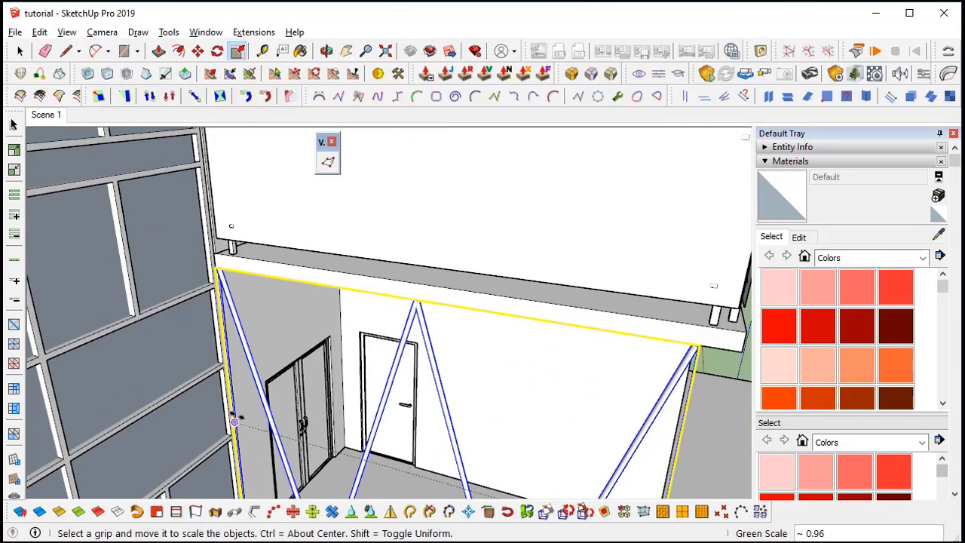
pyautogui.moveTo(279, 412); pyautogui.dragTo(324, 346, button='middle')
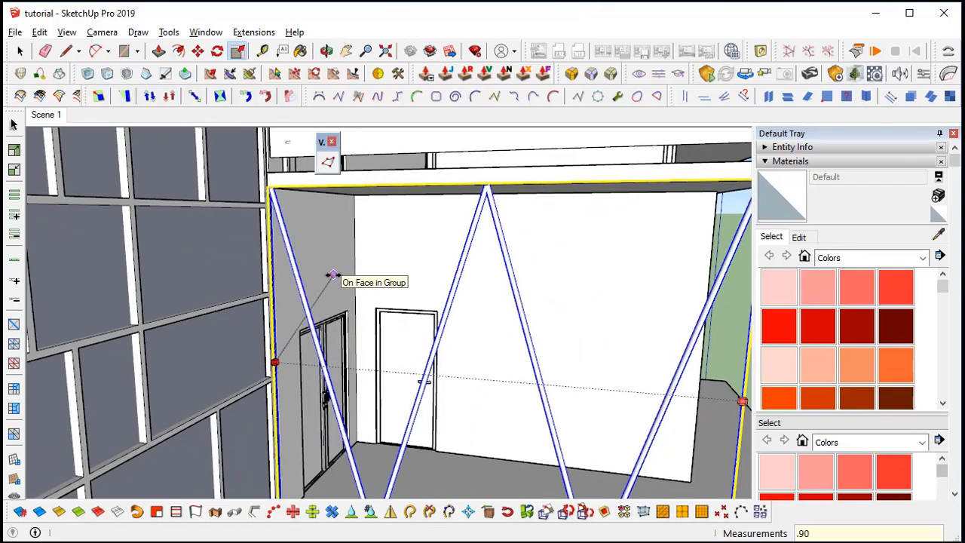
pyautogui.press('Return')
# Move the zigzag tube group 6 inches inward beneath the balcony slab.
pyautogui.scroll(-3, 300, 273)
pyautogui.moveTo(354, 292); pyautogui.dragTo(393, 245, button='middle')
pyautogui.moveTo(517, 275); pyautogui.dragTo(330, 362, button='middle')
pyautogui.scroll(2, 330, 365)
pyautogui.press('m')
pyautogui.click(256, 435)
pyautogui.write('6')
pyautogui.press('Return')
pyautogui.press('space')
pyautogui.moveTo(324, 422); pyautogui.dragTo(327, 372, button='middle')
pyautogui.scroll(4, 302, 250)
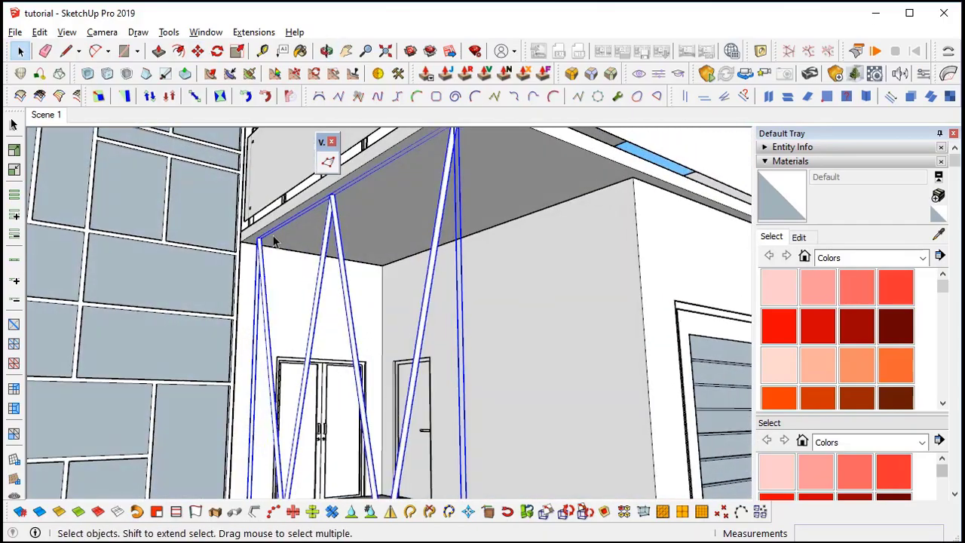
# Draw a 10 by 10 inch square on the floor at the foot of the first V of tubes.
pyautogui.scroll(-4, 349, 271)
pyautogui.moveTo(349, 275); pyautogui.dragTo(409, 397, button='middle')
pyautogui.scroll(3, 407, 396)
pyautogui.keyDown('shift'); pyautogui.moveTo(271, 367); pyautogui.dragTo(270, 368, button='middle'); pyautogui.keyUp('shift')
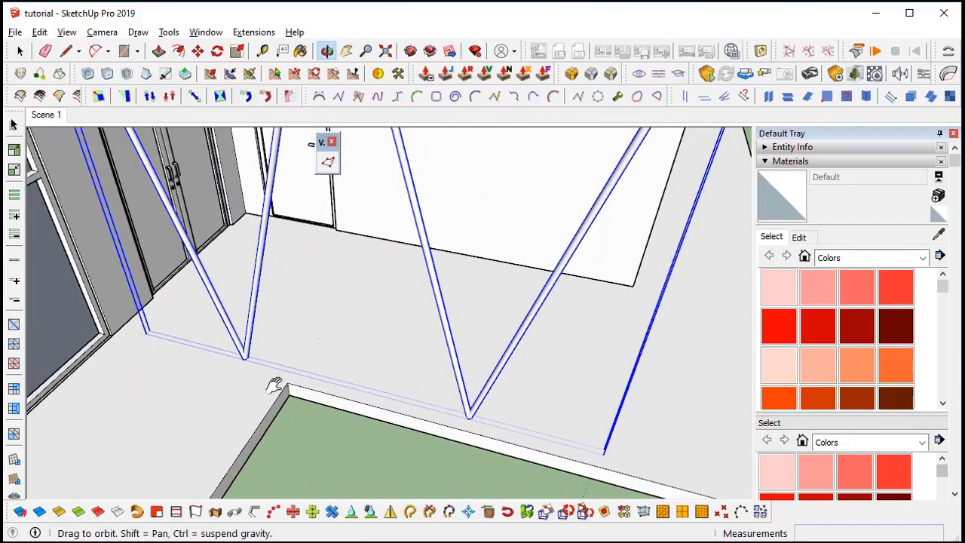
pyautogui.press('space')
pyautogui.scroll(5, 271, 422)
pyautogui.press('r')
pyautogui.click(224, 469)
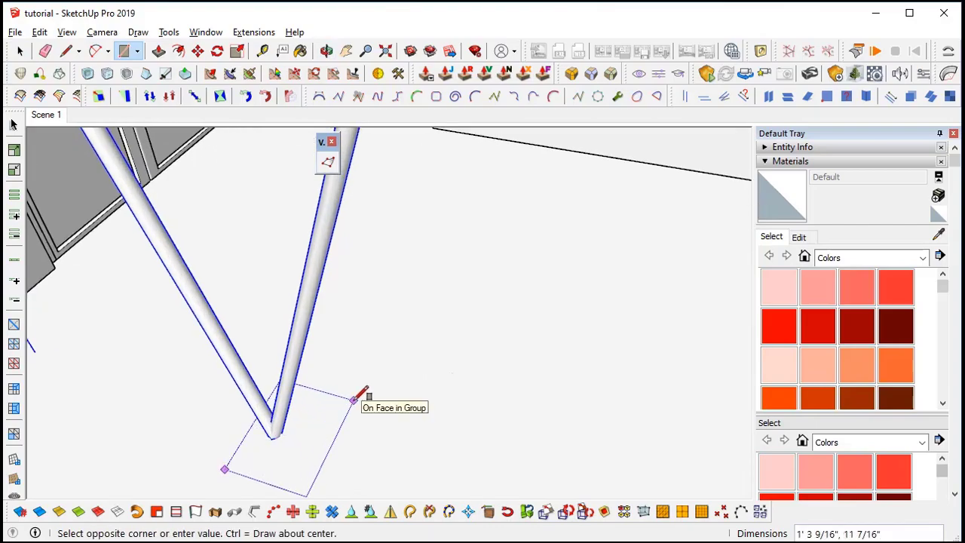
pyautogui.write('10,10')
pyautogui.press('Return')
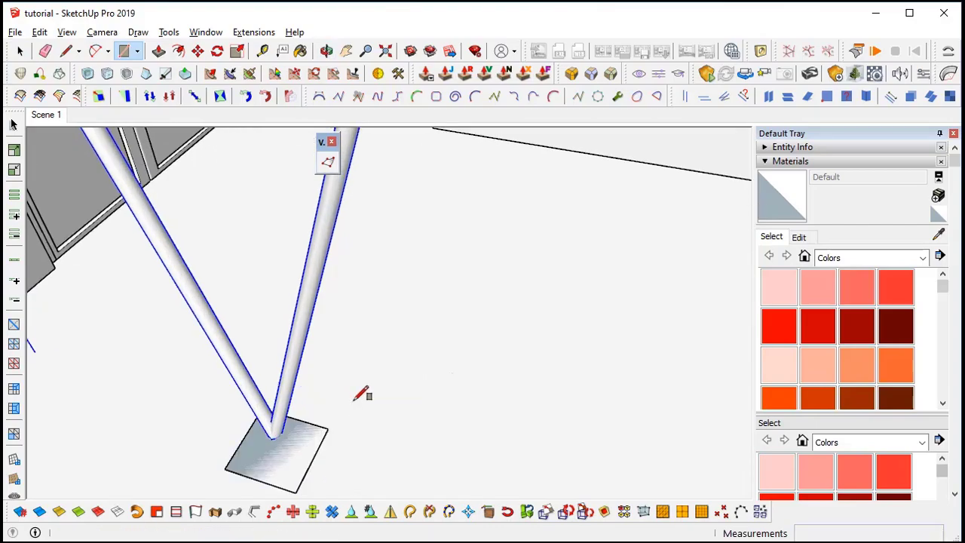
pyautogui.press('space')
pyautogui.scroll(2, 310, 445)
pyautogui.press('p')
pyautogui.click(315, 436)
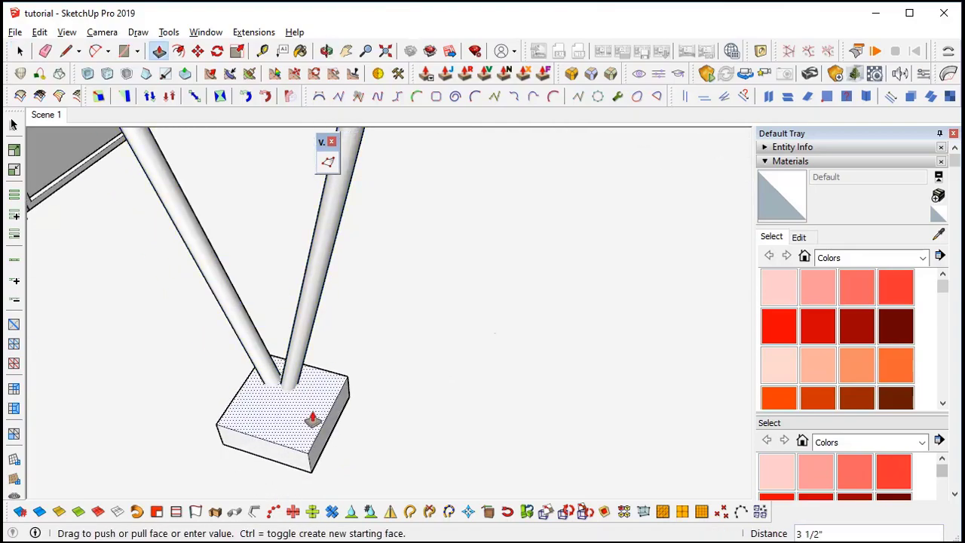
pyautogui.press('space')
pyautogui.click(305, 317)
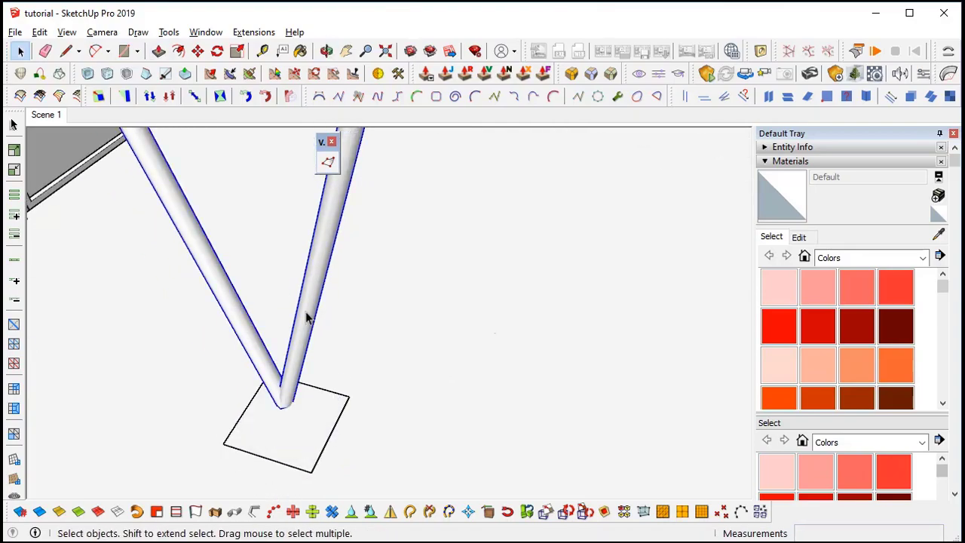
# Push/pull the square at the tubes' foot up 3 inches into a base block.
pyautogui.press('p')
pyautogui.click(309, 450)
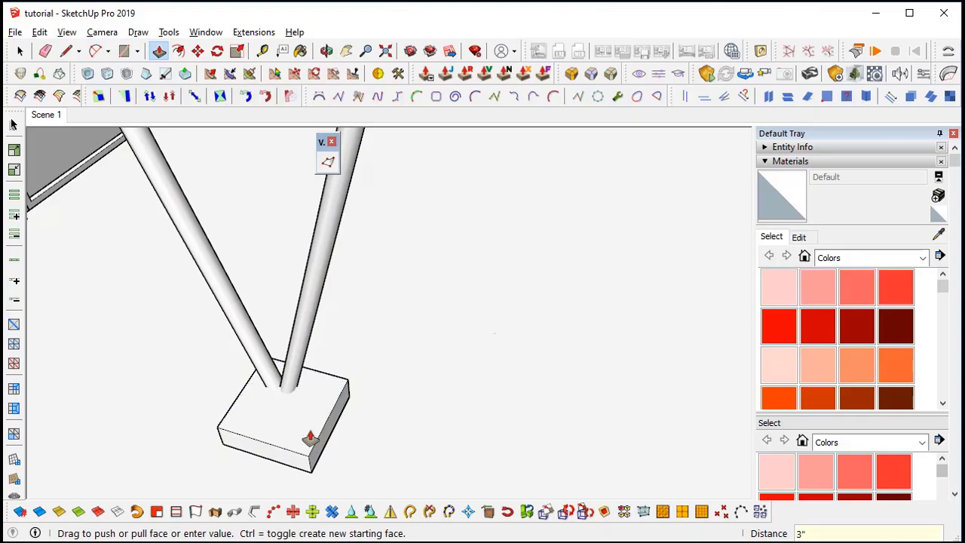
pyautogui.click(336, 443)
pyautogui.moveTo(336, 443); pyautogui.dragTo(278, 414, button='middle')
pyautogui.press('space')
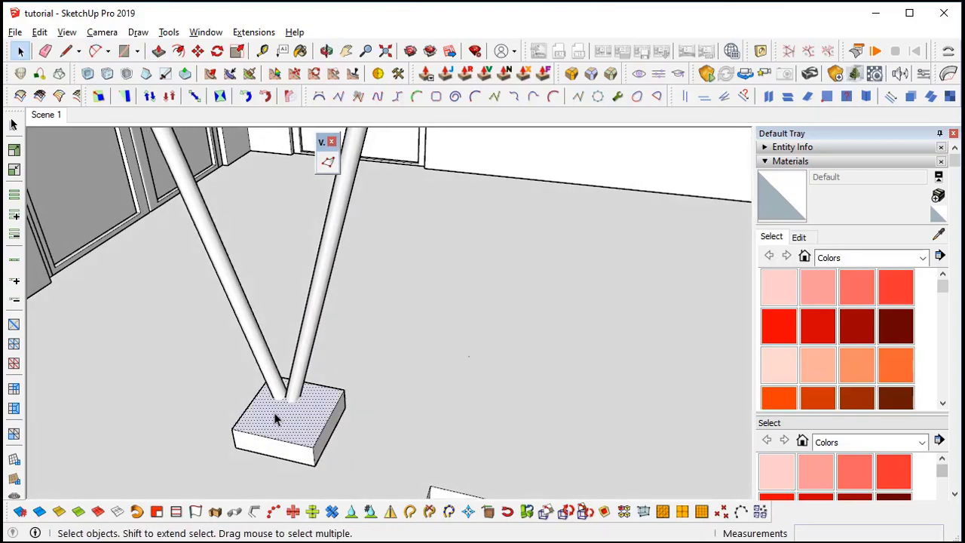
# Offset the edges of the base block's top face inward by about 1 3/4 inches.
pyautogui.press('f')
pyautogui.click(260, 413)
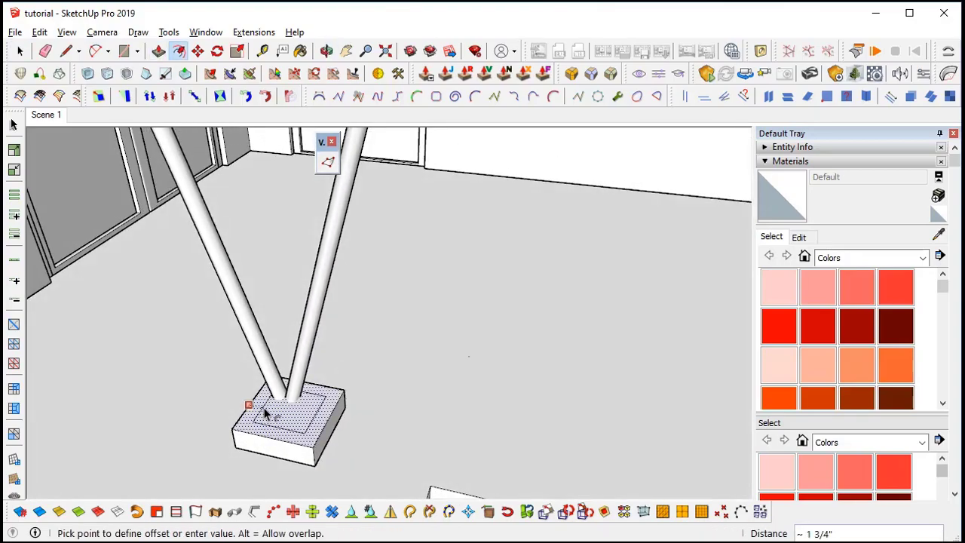
pyautogui.click(266, 413)
# Push/pull the inner square on the base block upward into a second, smaller tier.
pyautogui.press('p')
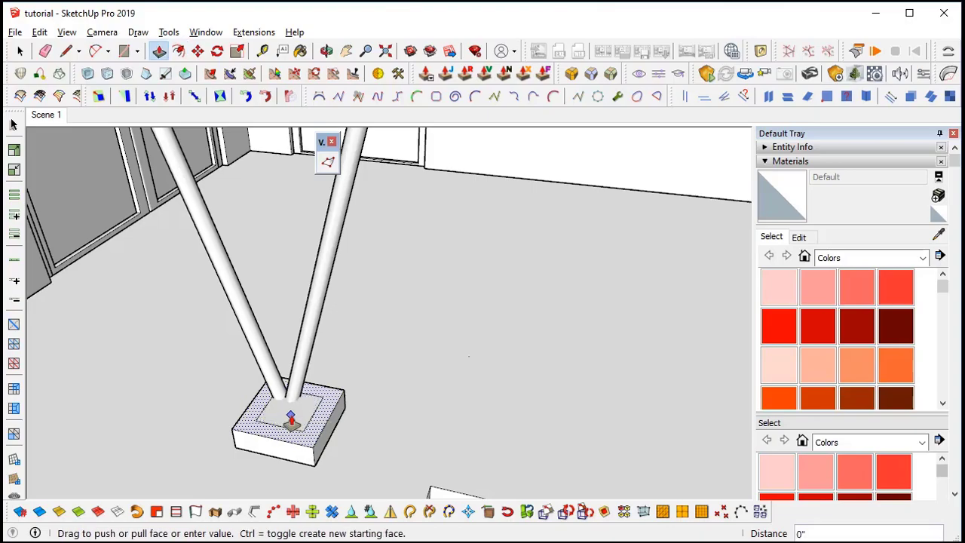
pyautogui.press('space')
pyautogui.click(293, 420)
pyautogui.press('p')
pyautogui.click(293, 421)
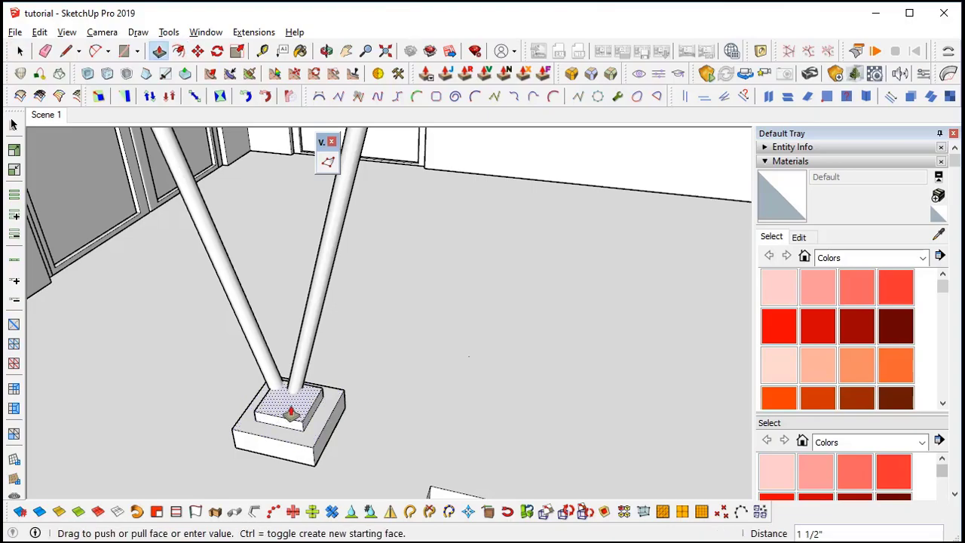
pyautogui.press('Return')
# Select the whole two-tier block and make it a component named base.
pyautogui.moveTo(282, 410); pyautogui.dragTo(349, 460, button='middle')
pyautogui.press('space')
pyautogui.tripleClick(345, 460)
pyautogui.rightClick(344, 460)
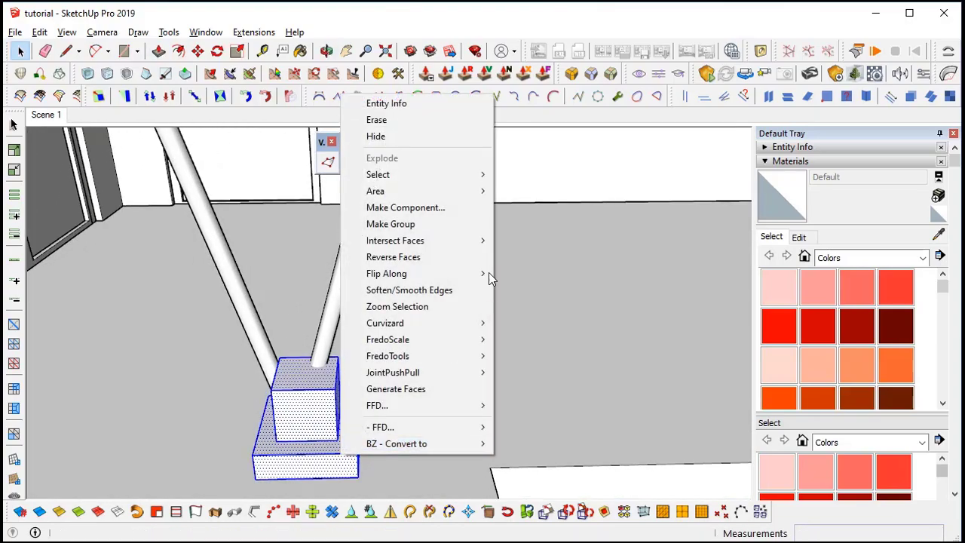
pyautogui.click(431, 213)
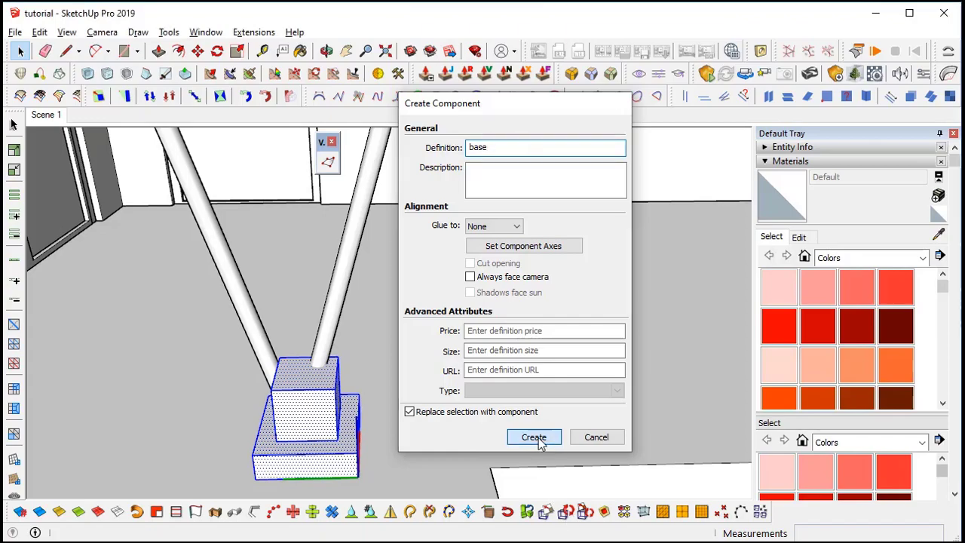
pyautogui.click(533, 437)
# Move the base component along the red axis to center it under the foot of the tubes.
pyautogui.scroll(1, 349, 444)
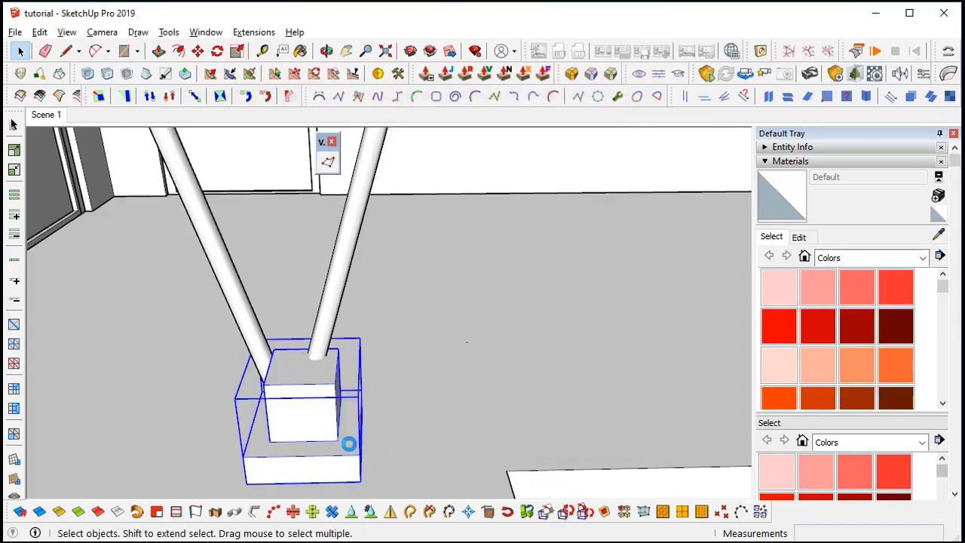
pyautogui.moveTo(348, 444); pyautogui.dragTo(319, 407, button='middle')
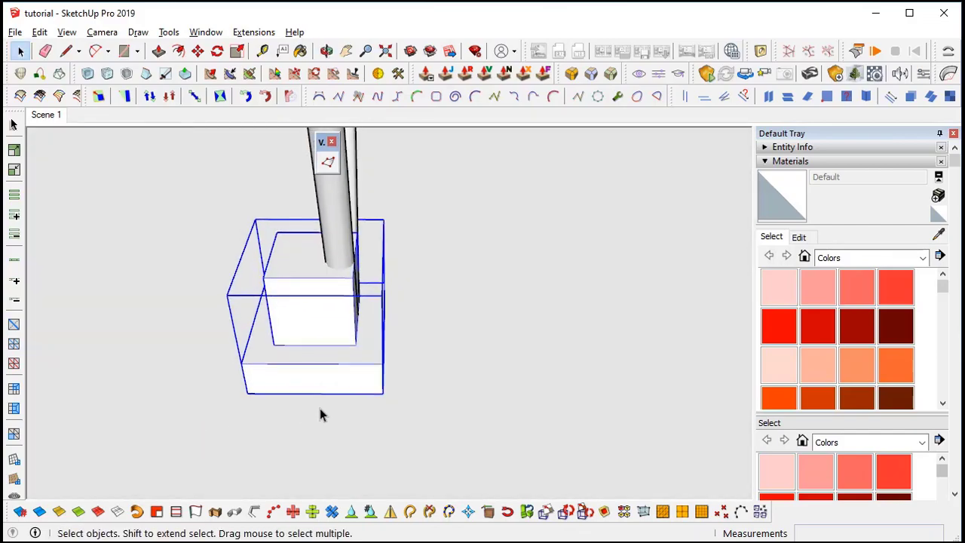
pyautogui.press('m')
pyautogui.click(326, 423)
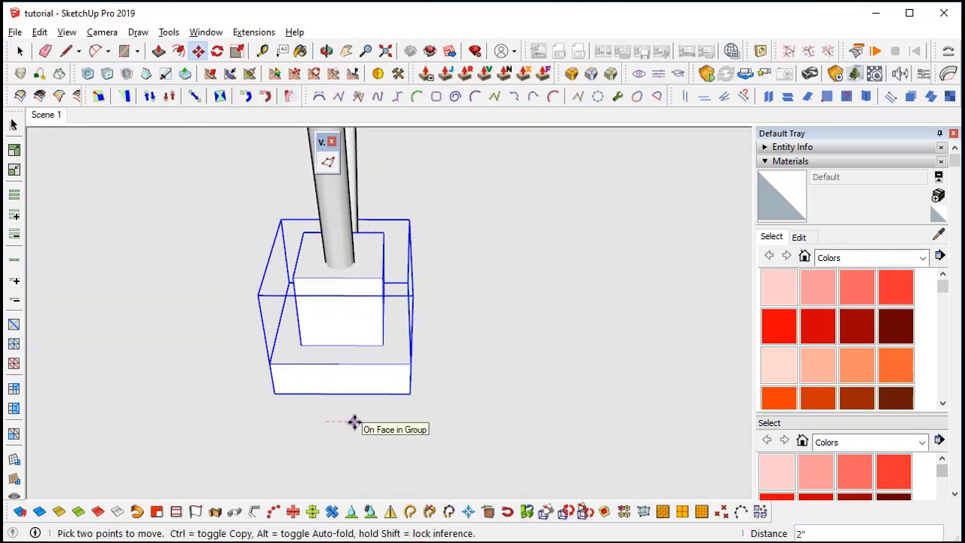
pyautogui.moveTo(313, 407); pyautogui.dragTo(573, 388, button='middle')
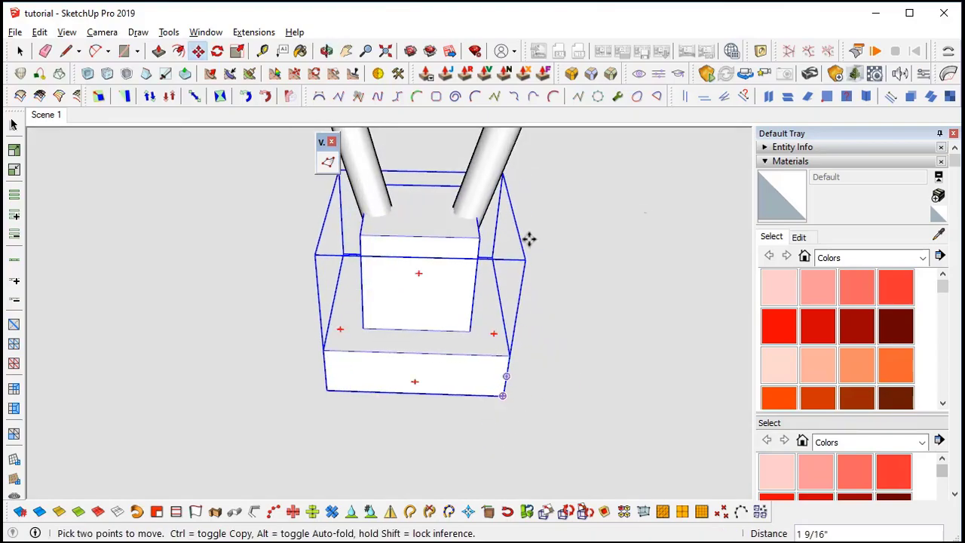
# Scale the base component sideways so it extends around both tube ends.
pyautogui.press('s')
pyautogui.moveTo(503, 280); pyautogui.dragTo(556, 280)
pyautogui.moveTo(555, 280); pyautogui.dragTo(486, 296, button='middle')
pyautogui.scroll(-5, 486, 296)
pyautogui.press('space')
pyautogui.moveTo(520, 379); pyautogui.dragTo(414, 316, button='middle')
pyautogui.scroll(-3, 410, 345)
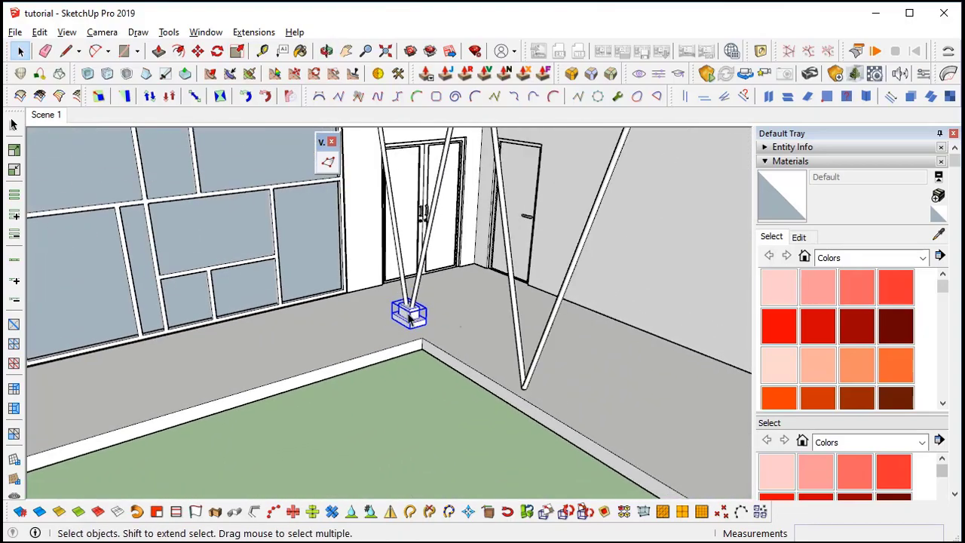
# Inside the base component, push the top face of the upper tier down 3 inches and close the component.
pyautogui.scroll(3, 420, 320)
pyautogui.scroll(5, 421, 320)
pyautogui.doubleClick(417, 308)
pyautogui.click(361, 231)
pyautogui.press('p')
pyautogui.moveTo(367, 230); pyautogui.dragTo(372, 272)
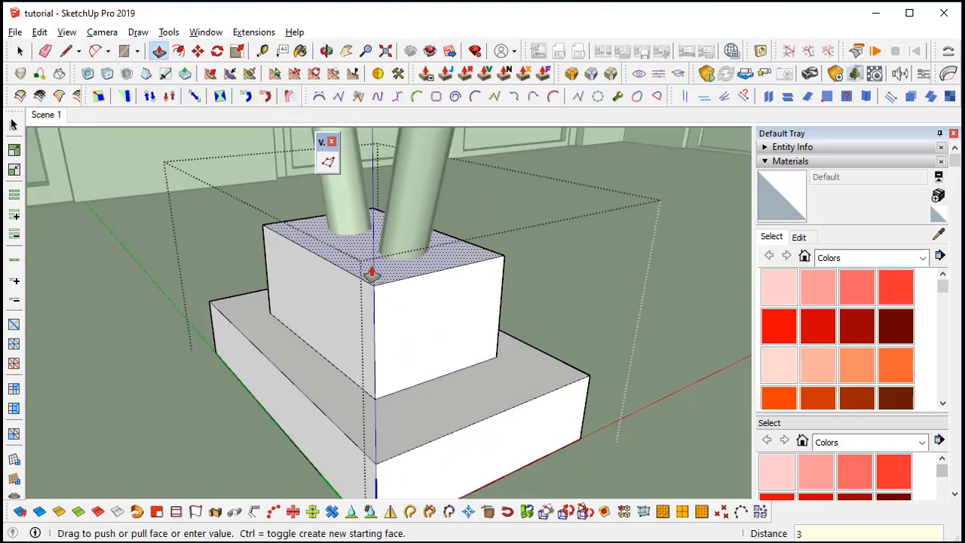
pyautogui.press('Return')
pyautogui.press('space')
pyautogui.scroll(-3, 354, 297)
pyautogui.moveTo(355, 297); pyautogui.dragTo(425, 317, button='middle')
pyautogui.scroll(-2, 527, 372)
pyautogui.click(584, 380)
# Copy the base component about 6' 11" along the green axis to the foot of the second V of tubes.
pyautogui.scroll(-3, 583, 380)
pyautogui.scroll(2, 478, 339)
pyautogui.moveTo(244, 326); pyautogui.dragTo(314, 353, button='middle')
pyautogui.press('m')
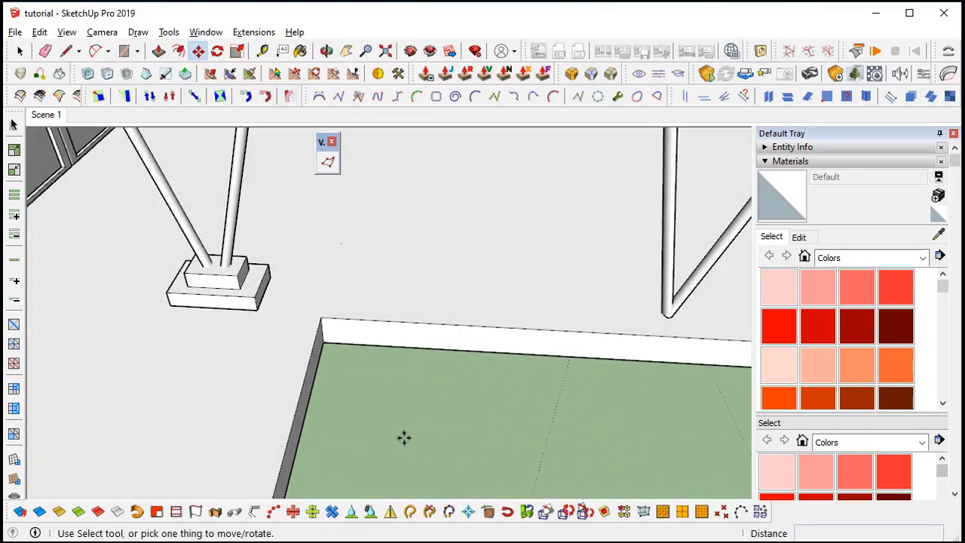
pyautogui.scroll(-4, 400, 440)
pyautogui.keyDown('shift'); pyautogui.moveTo(401, 439); pyautogui.dragTo(335, 425, button='middle'); pyautogui.keyUp('shift')
pyautogui.press('space')
pyautogui.click(260, 358)
pyautogui.press('m')
pyautogui.press('ctrl')
pyautogui.click(392, 430)
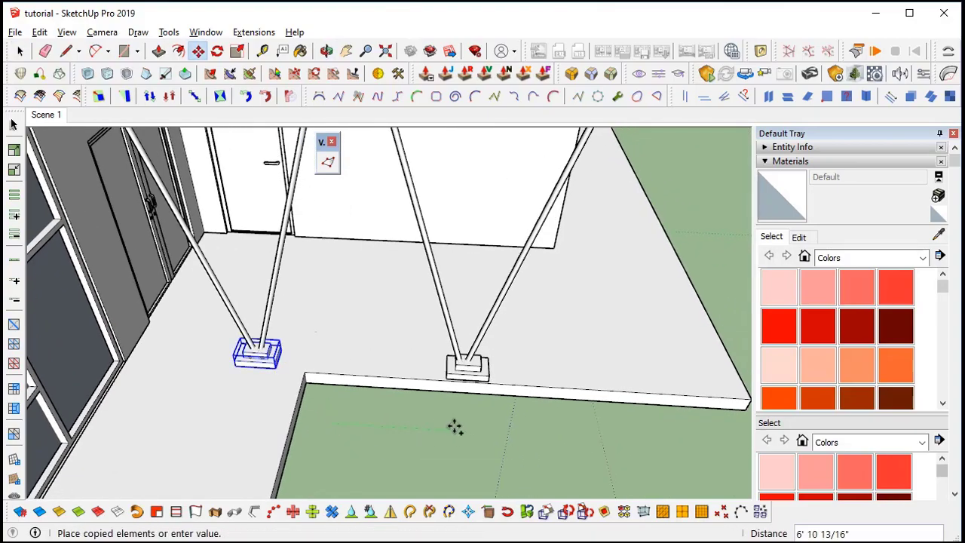
pyautogui.click(452, 427)
# Copy a base component straight up along the blue axis to the underside of the balcony slab.
pyautogui.press('space')
pyautogui.scroll(-3, 469, 412)
pyautogui.moveTo(463, 407); pyautogui.dragTo(362, 360, button='middle')
pyautogui.scroll(-1, 441, 364)
pyautogui.keyDown('shift'); pyautogui.moveTo(441, 363); pyautogui.dragTo(403, 427, button='middle'); pyautogui.keyUp('shift')
pyautogui.press('m')
pyautogui.scroll(4, 377, 437)
pyautogui.press('ctrl')
pyautogui.click(413, 452)
pyautogui.press('Up')
pyautogui.scroll(-3, 486, 377)
pyautogui.keyDown('shift'); pyautogui.moveTo(520, 234); pyautogui.dragTo(426, 302, button='middle'); pyautogui.keyUp('shift')
pyautogui.click(491, 339)
# Flip the upper base copy upside down with Scale so its wide tier sits against the balcony slab.
pyautogui.scroll(4, 426, 301)
pyautogui.moveTo(398, 349); pyautogui.dragTo(282, 427, button='middle')
pyautogui.press('s')
pyautogui.keyDown('ctrl'); pyautogui.click(398, 307); pyautogui.keyUp('ctrl')
pyautogui.keyDown('ctrl'); pyautogui.click(397, 339); pyautogui.keyUp('ctrl')
pyautogui.press('space')
pyautogui.scroll(3, 369, 362)
pyautogui.press('s')
pyautogui.click(366, 324)
pyautogui.press('space')
pyautogui.scroll(1, 344, 334)
pyautogui.press('s')
pyautogui.click(390, 336)
pyautogui.click(339, 332)
# Move the flipped block along the green axis onto the upper end of the outermost tube.
pyautogui.press('m')
pyautogui.click(216, 409)
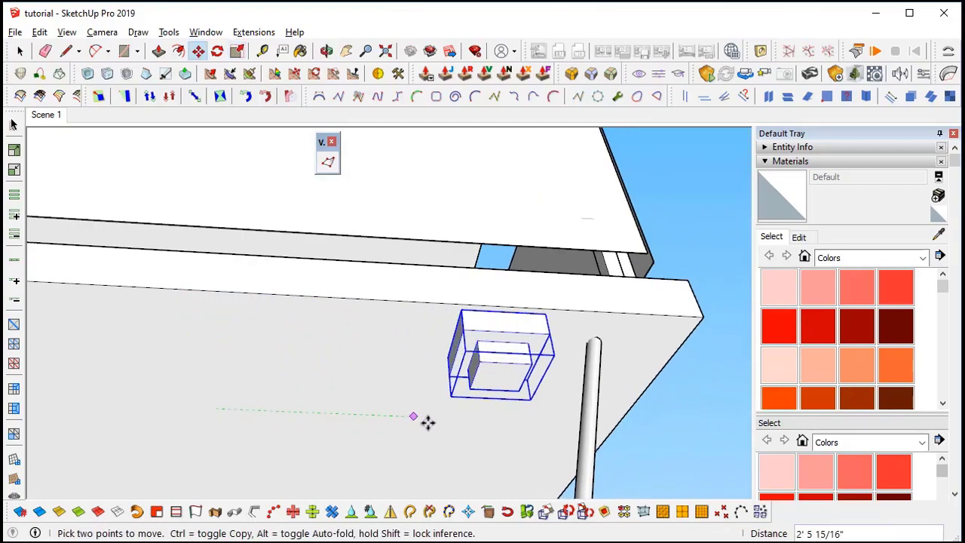
pyautogui.moveTo(490, 416); pyautogui.dragTo(534, 360, button='middle')
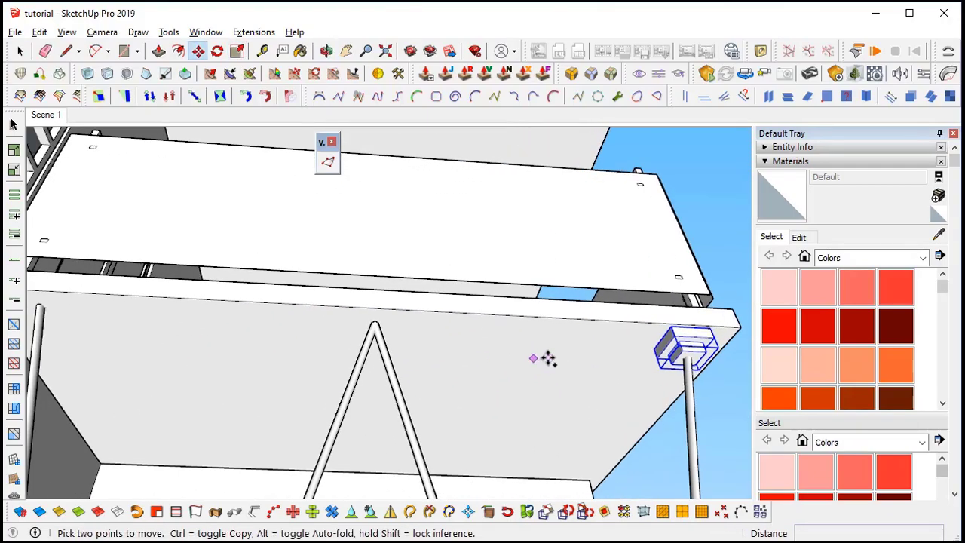
# Copy the flipped block to the other upper tube joints as an array with the multiplier *2.
pyautogui.press('ctrl')
pyautogui.click(271, 338)
pyautogui.moveTo(272, 338); pyautogui.dragTo(384, 340, button='middle')
pyautogui.write('*2')
pyautogui.press('Return')
pyautogui.moveTo(243, 335); pyautogui.dragTo(306, 366, button='middle')
pyautogui.moveTo(351, 332); pyautogui.dragTo(379, 332, button='middle')
pyautogui.press('s')
pyautogui.press('space')
# Combine the zigzag tubes with their upper and lower base blocks into one group.
pyautogui.scroll(-6, 370, 338)
pyautogui.scroll(3, 340, 302)
pyautogui.moveTo(512, 207); pyautogui.dragTo(230, 405, button='middle')
pyautogui.moveTo(398, 380); pyautogui.dragTo(371, 458, button='middle')
pyautogui.rightClick(370, 458)
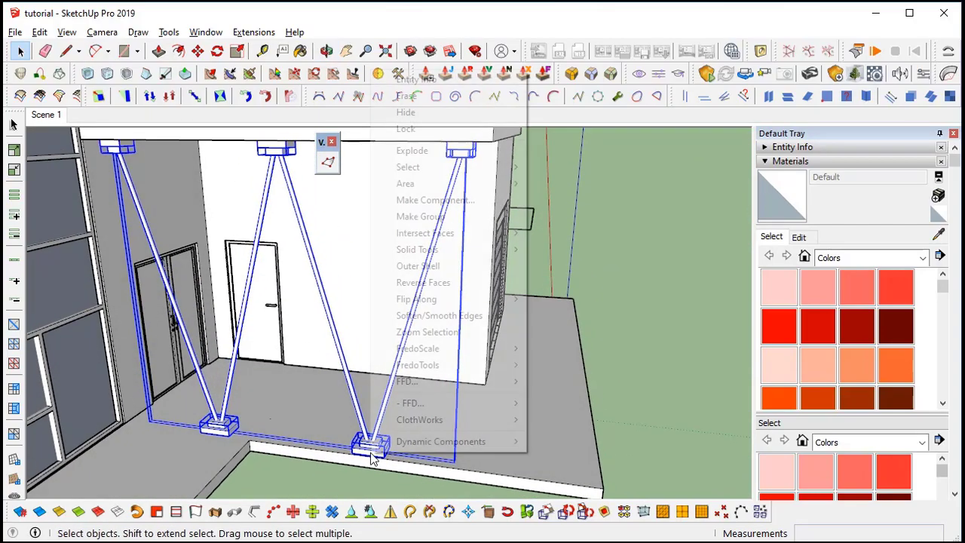
pyautogui.click(449, 226)
# Copy the W-shaped column group from the floor slab's edge toward the tall glazed wall.
pyautogui.scroll(-5, 445, 347)
pyautogui.moveTo(445, 349); pyautogui.dragTo(390, 370, button='middle')
pyautogui.scroll(3, 583, 442)
pyautogui.press('m')
pyautogui.scroll(2, 474, 404)
pyautogui.press('ctrl')
pyautogui.click(469, 399)
pyautogui.scroll(-4, 317, 382)
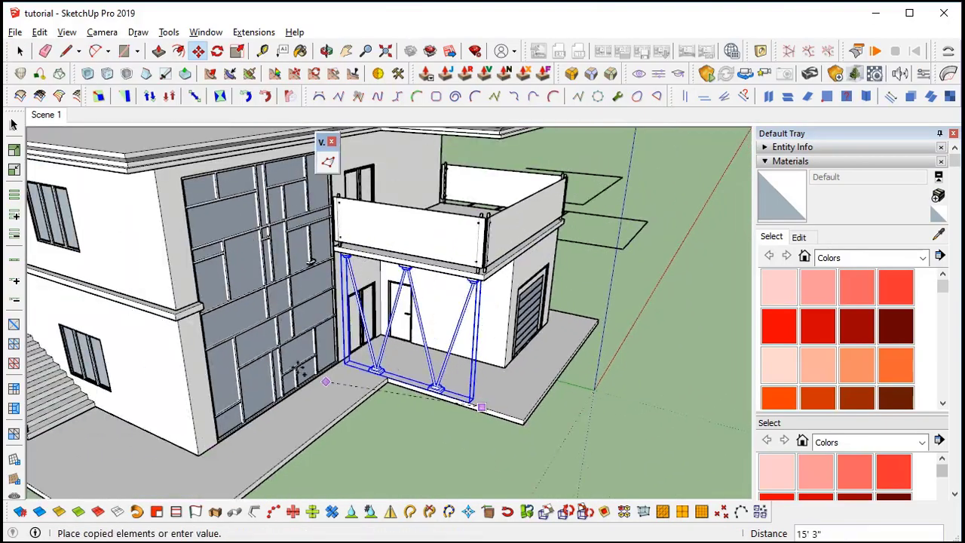
pyautogui.scroll(6, 292, 315)
pyautogui.scroll(4, 293, 315)
pyautogui.click(390, 397)
# Adjust the position of the copied column group with moves of 6 inches and 2 inches.
pyautogui.moveTo(390, 396); pyautogui.dragTo(437, 270, button='middle')
pyautogui.click(483, 412)
pyautogui.write('6')
pyautogui.press('Return')
pyautogui.scroll(3, 445, 413)
pyautogui.click(441, 428)
pyautogui.write('2')
pyautogui.press('Return')
# Examine the placed columns and the balcony from several sides of the house.
pyautogui.press('space')
pyautogui.scroll(-4, 452, 444)
pyautogui.moveTo(421, 190); pyautogui.dragTo(457, 252, button='middle')
pyautogui.click(446, 258)
pyautogui.moveTo(571, 303); pyautogui.dragTo(446, 332, button='middle')
pyautogui.press('space')
pyautogui.scroll(-2, 512, 334)
pyautogui.scroll(3, 516, 409)
pyautogui.moveTo(282, 337); pyautogui.dragTo(603, 366, button='middle')
pyautogui.scroll(2, 390, 374)
pyautogui.scroll(-2, 383, 381)
pyautogui.scroll(-3, 327, 390)
pyautogui.scroll(-3, 507, 337)
pyautogui.press('space')
# Delete the railing panels and posts around the balcony.
pyautogui.moveTo(433, 381); pyautogui.dragTo(540, 409, button='middle')
pyautogui.scroll(3, 540, 409)
pyautogui.moveTo(448, 358); pyautogui.dragTo(590, 344, button='middle')
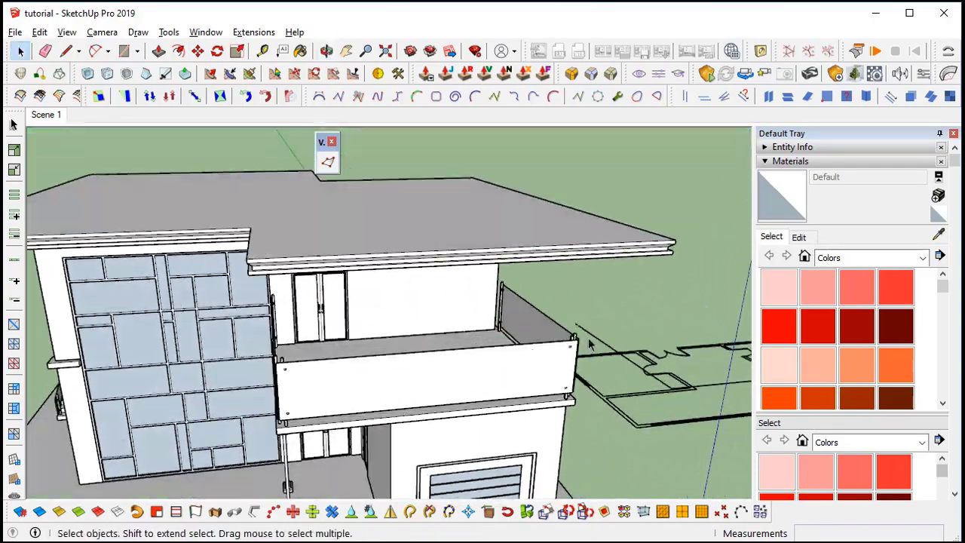
pyautogui.press('Delete')
# Draw an 11-foot vertical line between the balcony floor and the underside of the roof.
pyautogui.scroll(4, 342, 353)
pyautogui.moveTo(342, 352); pyautogui.dragTo(372, 382, button='middle')
pyautogui.press('l')
pyautogui.scroll(1, 343, 405)
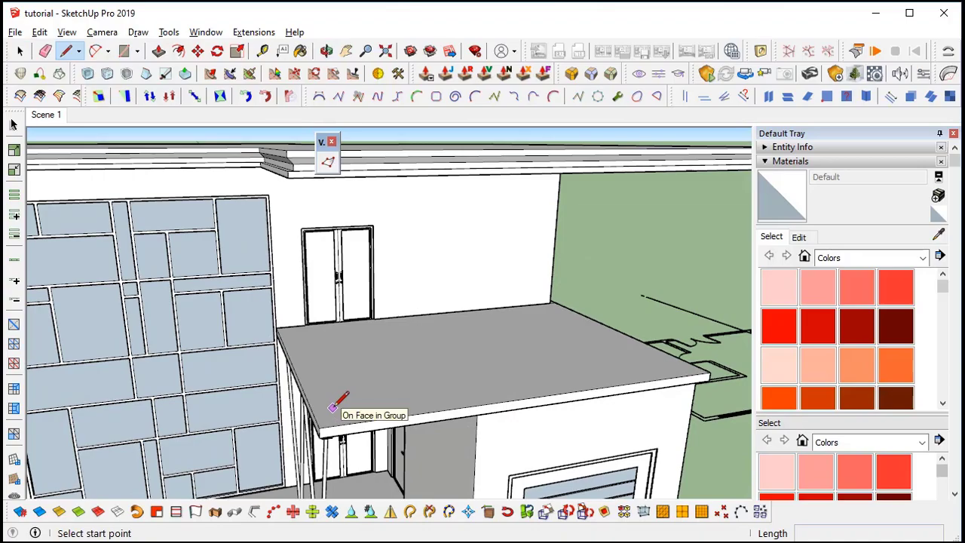
pyautogui.moveTo(449, 293); pyautogui.dragTo(467, 259, button='middle')
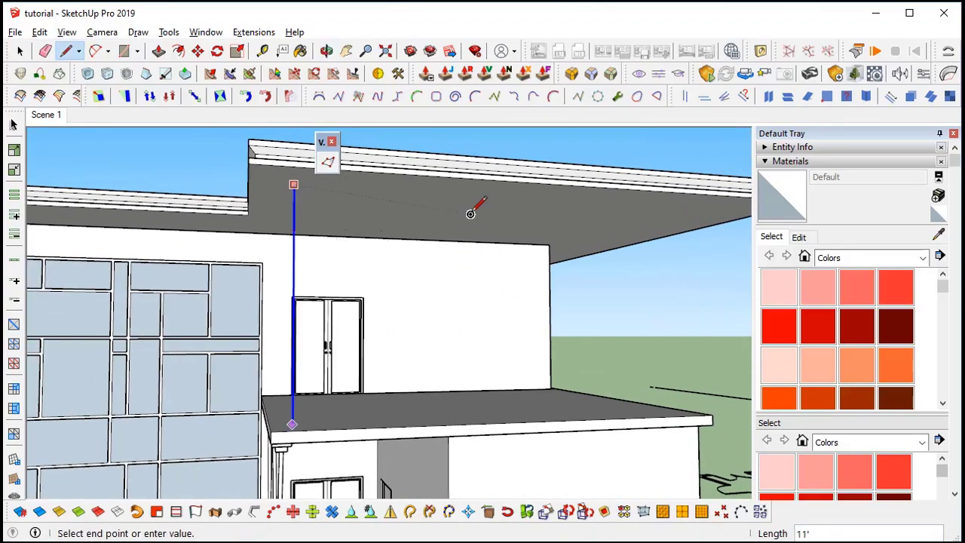
pyautogui.press('space')
pyautogui.scroll(1, 298, 226)
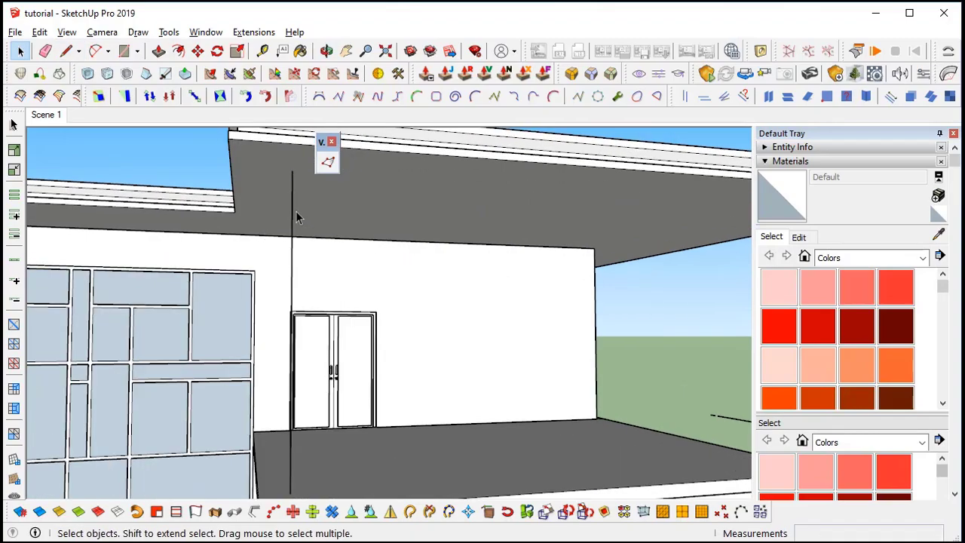
# Copy the vertical line about 6 inches sideways along the red axis.
pyautogui.moveTo(343, 285); pyautogui.dragTo(358, 445, button='middle')
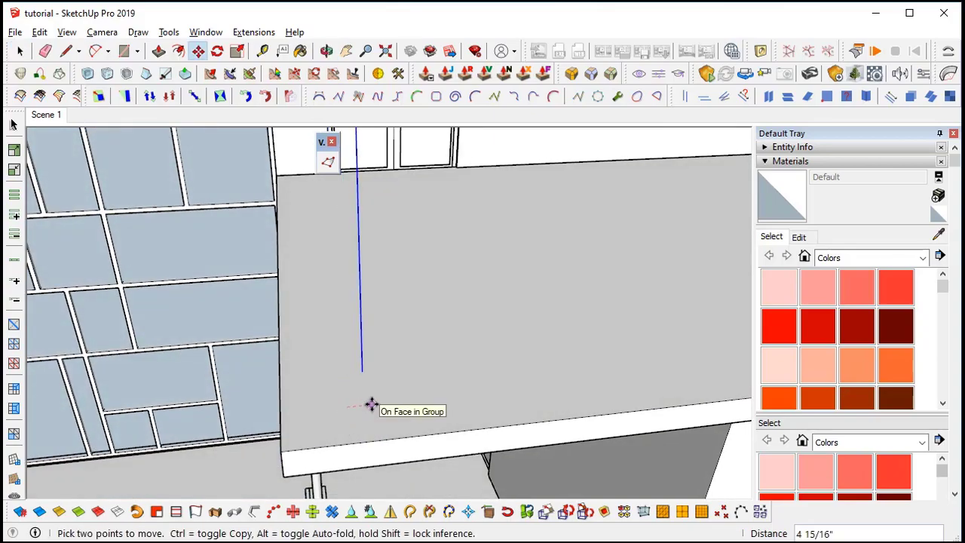
pyautogui.press('ctrl')
pyautogui.click(373, 403)
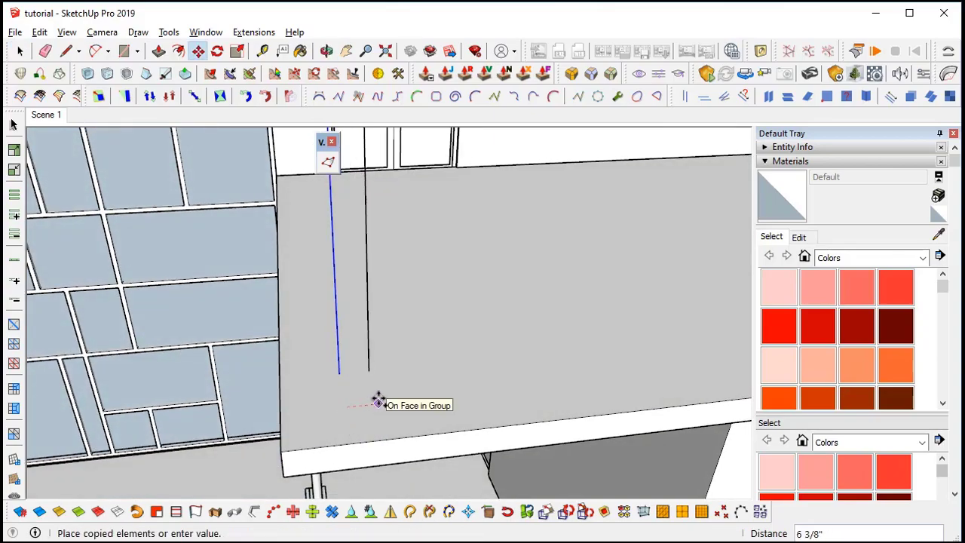
# Place another copy of the vertical line 3 inches away near the balcony corner.
pyautogui.press('space')
pyautogui.moveTo(347, 379); pyautogui.dragTo(533, 403, button='middle')
pyautogui.press('m')
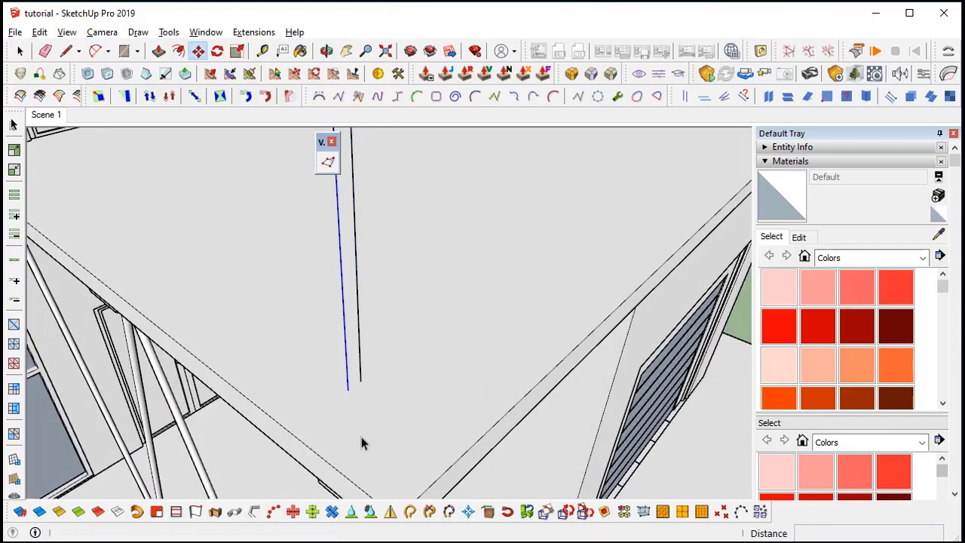
pyautogui.press('ctrl')
pyautogui.click(375, 443)
pyautogui.write('3')
pyautogui.press('Return')
pyautogui.scroll(-4, 365, 405)
pyautogui.scroll(-1, 416, 358)
pyautogui.press('space')
pyautogui.moveTo(416, 357); pyautogui.dragTo(550, 263, button='middle')
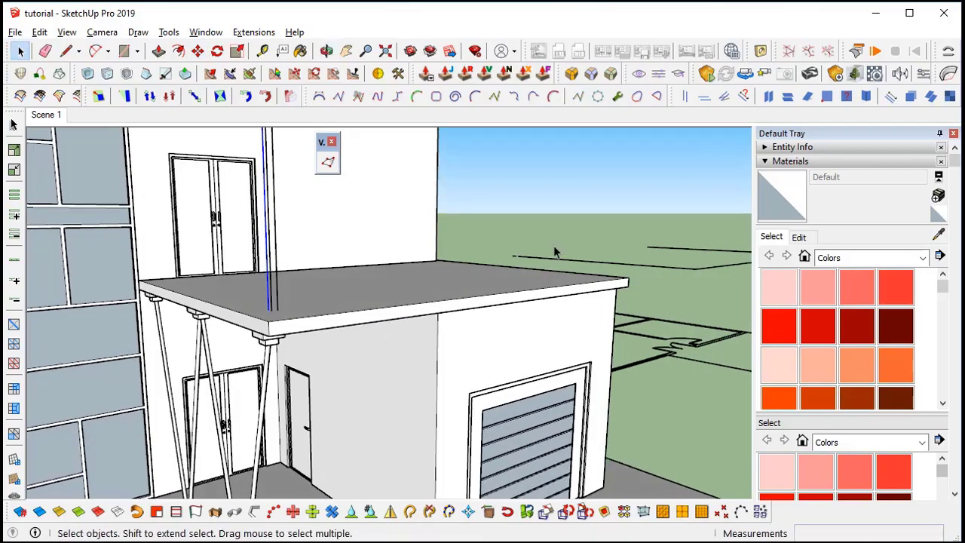
# Slant one of the vertical balcony lines by moving its upper end 6' along the red axis under the roof.
pyautogui.click(564, 250)
pyautogui.keyDown('shift'); pyautogui.moveTo(578, 213); pyautogui.dragTo(622, 270, button='middle'); pyautogui.keyUp('shift')
pyautogui.scroll(2, 375, 220)
pyautogui.moveTo(374, 221); pyautogui.dragTo(443, 214, button='middle')
pyautogui.press('m')
pyautogui.click(443, 213)
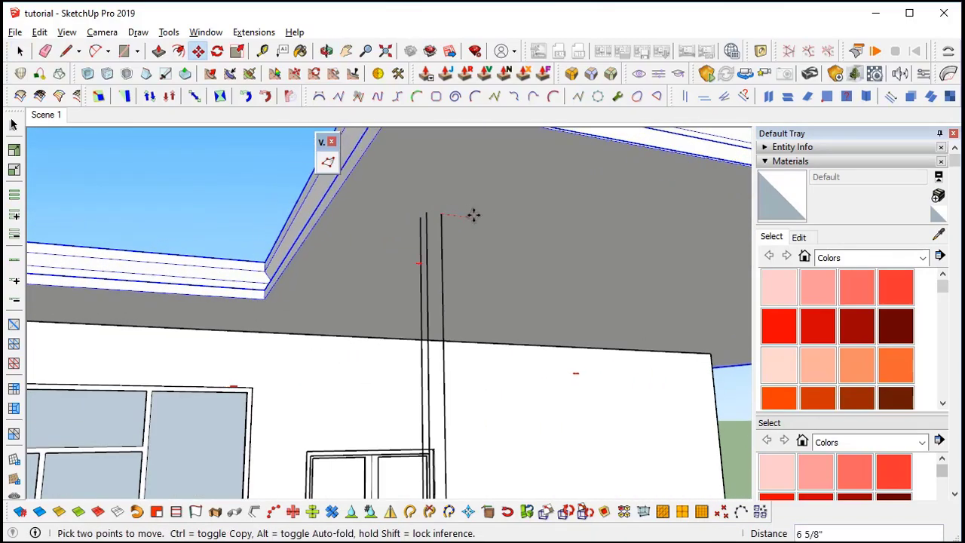
pyautogui.press('space')
pyautogui.press('m')
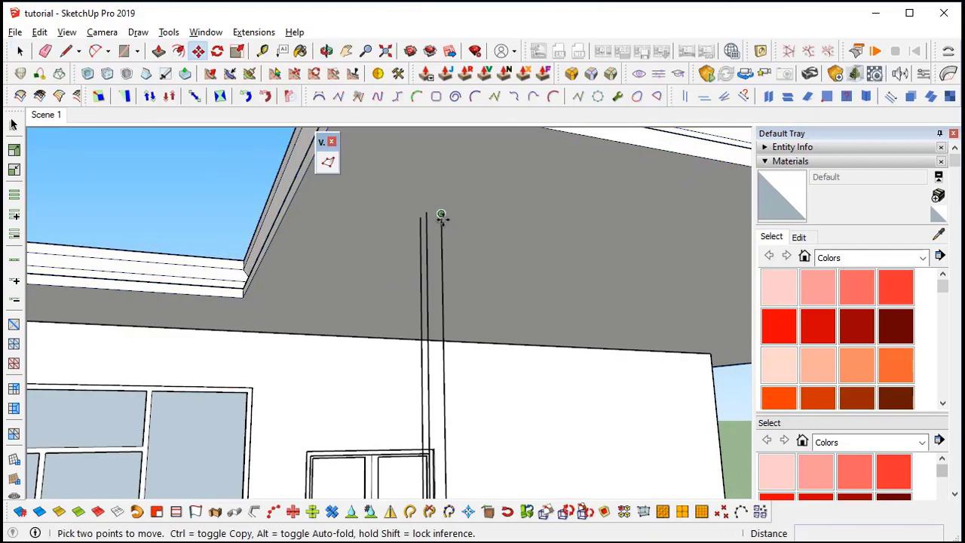
pyautogui.scroll(-1, 485, 221)
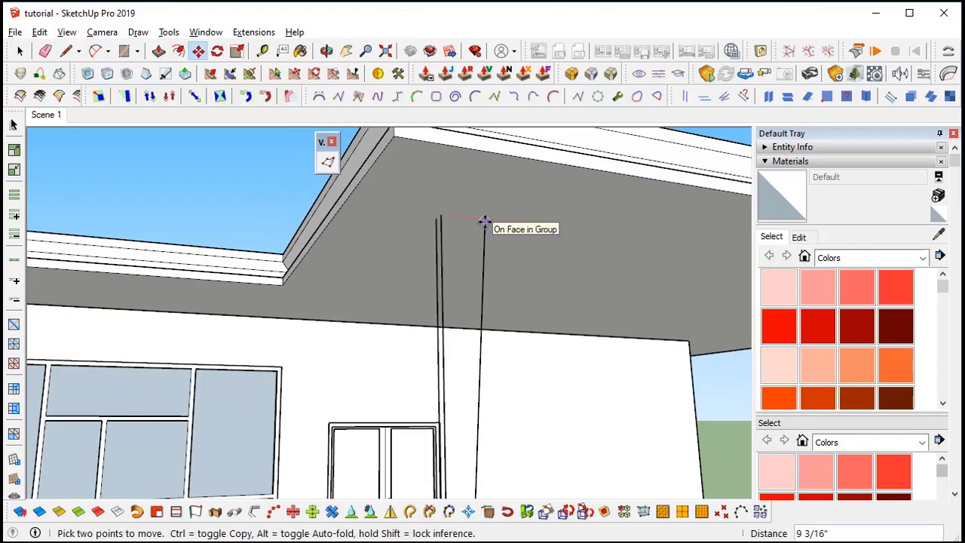
pyautogui.press('Right')
pyautogui.scroll(-2, 532, 248)
pyautogui.moveTo(532, 248); pyautogui.dragTo(340, 243, button='middle')
pyautogui.scroll(-2, 375, 247)
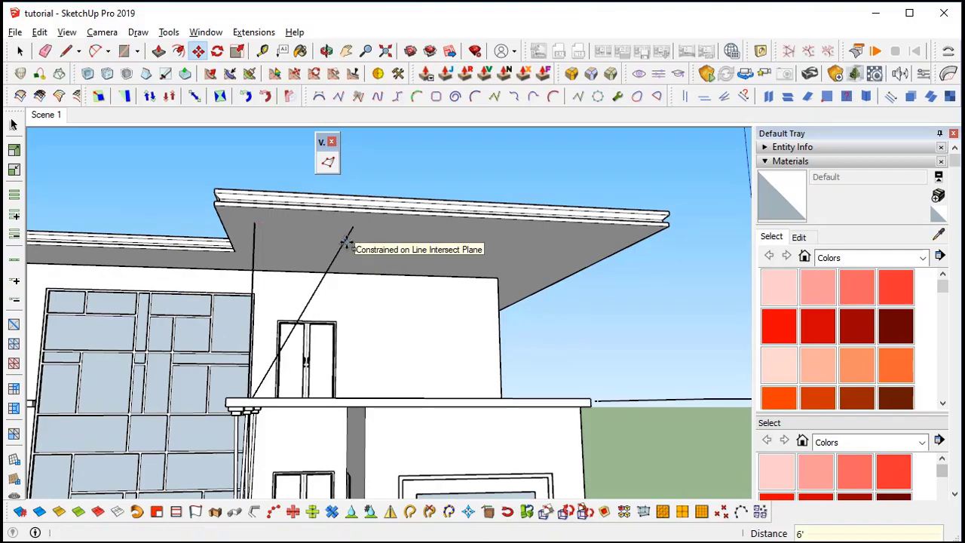
pyautogui.click(346, 243)
# Slant a second vertical line by moving its upper end across the underside of the roof.
pyautogui.press('space')
pyautogui.moveTo(347, 243); pyautogui.dragTo(360, 272, button='middle')
pyautogui.scroll(3, 418, 261)
pyautogui.press('m')
pyautogui.scroll(2, 434, 222)
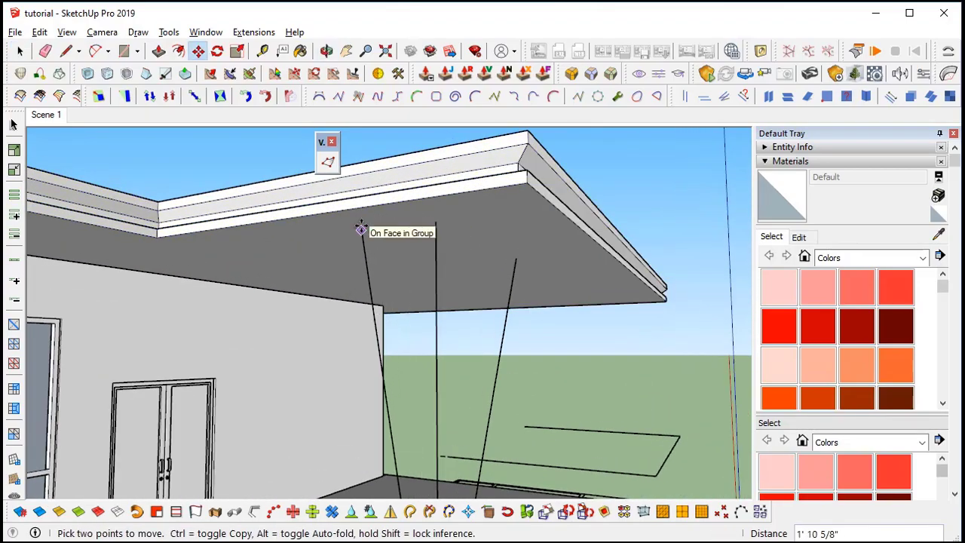
pyautogui.moveTo(348, 241); pyautogui.dragTo(461, 362, button='middle')
pyautogui.press('space')
pyautogui.scroll(-5, 527, 320)
pyautogui.keyDown('shift'); pyautogui.moveTo(461, 362); pyautogui.dragTo(531, 325, button='middle'); pyautogui.keyUp('shift')
pyautogui.moveTo(532, 324); pyautogui.dragTo(568, 250, button='middle')
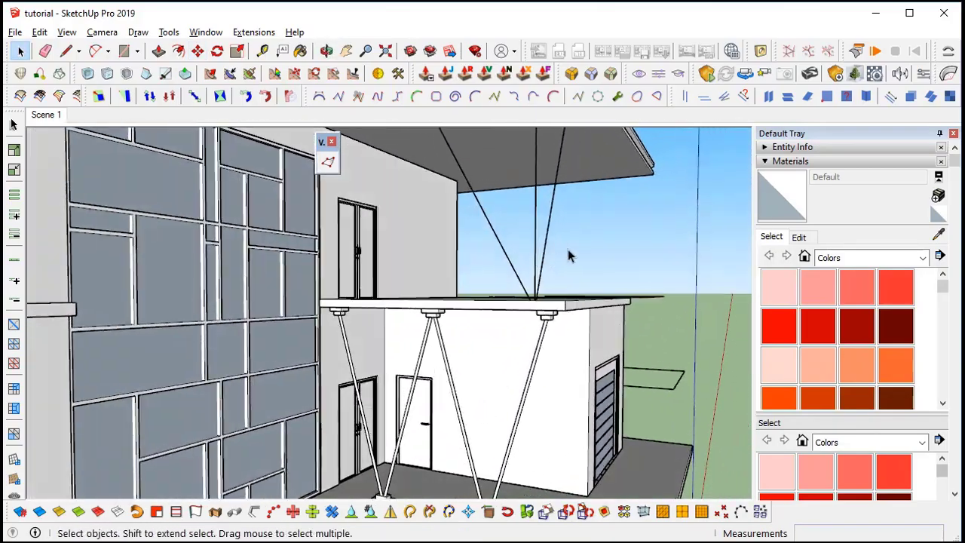
# Convert the three lines into grouped tubes and move the tube group clear of its source lines.
pyautogui.click(254, 512)
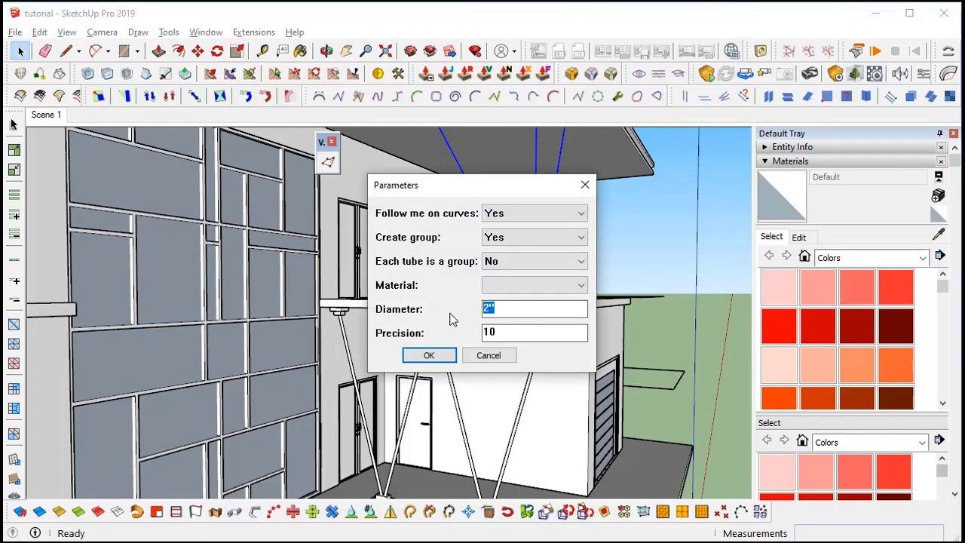
pyautogui.click(451, 355)
pyautogui.moveTo(485, 345); pyautogui.dragTo(456, 218, button='middle')
pyautogui.scroll(5, 381, 390)
pyautogui.press('m')
pyautogui.click(440, 419)
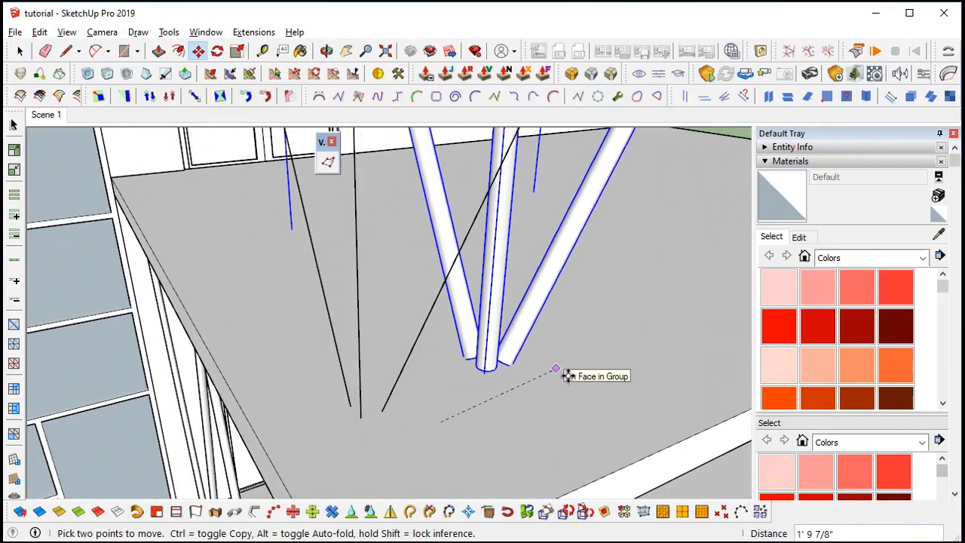
pyautogui.click(513, 398)
# Delete the source lines and move the tube group close to the balcony corner.
pyautogui.press('space')
pyautogui.moveTo(339, 382); pyautogui.dragTo(414, 407)
pyautogui.press('space')
pyautogui.click(443, 390)
pyautogui.press('m')
pyautogui.click(482, 394)
pyautogui.scroll(-1, 462, 405)
pyautogui.moveTo(462, 405); pyautogui.dragTo(319, 330, button='middle')
pyautogui.scroll(4, 415, 400)
pyautogui.scroll(1, 319, 332)
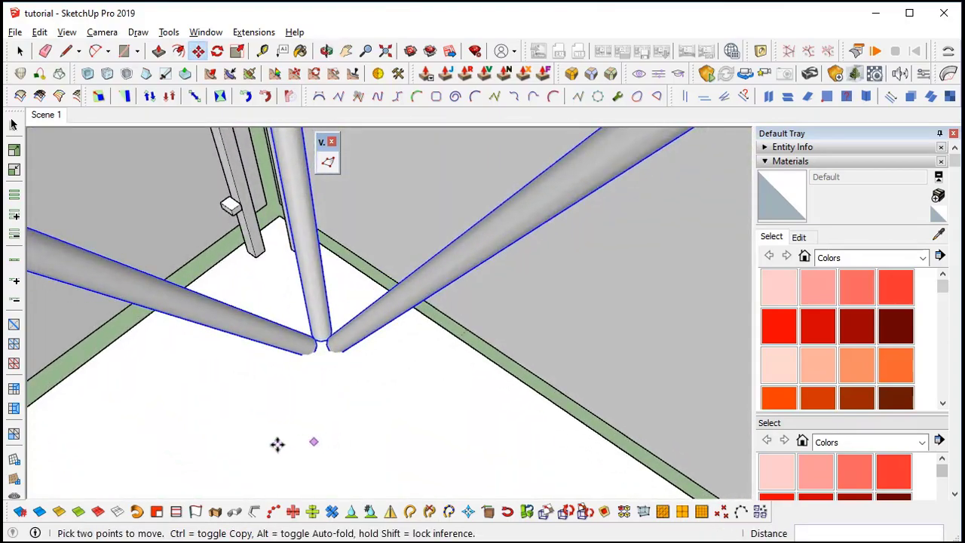
pyautogui.click(239, 443)
pyautogui.moveTo(288, 417); pyautogui.dragTo(582, 412, button='middle')
pyautogui.press('space')
# Draw a 10" by 10" square on the balcony floor at the foot of the three tubes.
pyautogui.scroll(1, 437, 293)
pyautogui.moveTo(342, 364); pyautogui.dragTo(370, 384, button='middle')
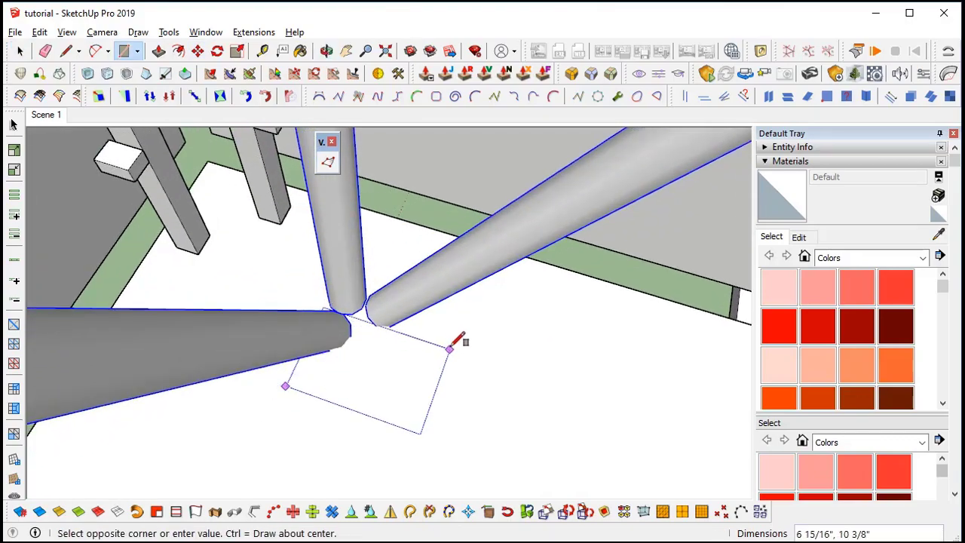
pyautogui.write('10,')
pyautogui.press('Return')
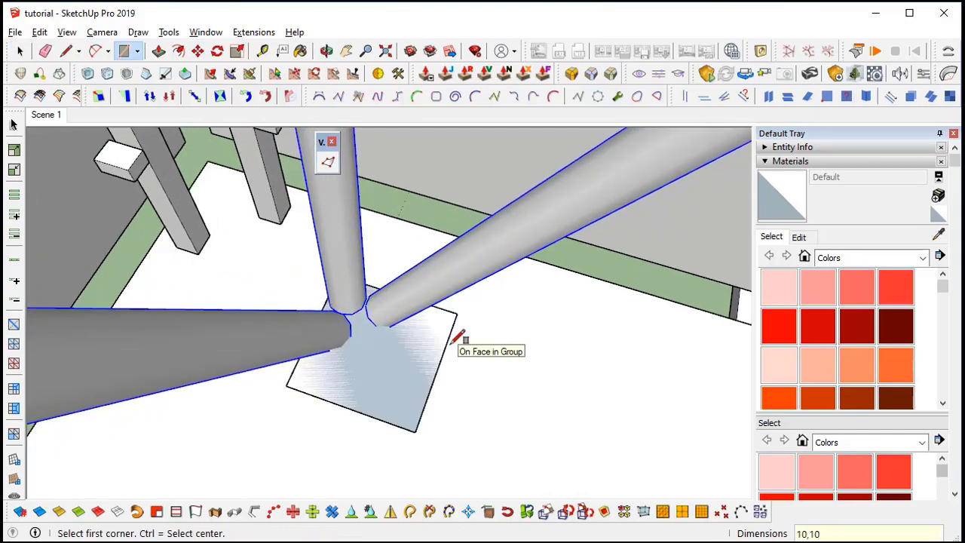
pyautogui.moveTo(458, 334); pyautogui.dragTo(494, 283, button='middle')
# Pull the square up into a low block and make it a group.
pyautogui.press('p')
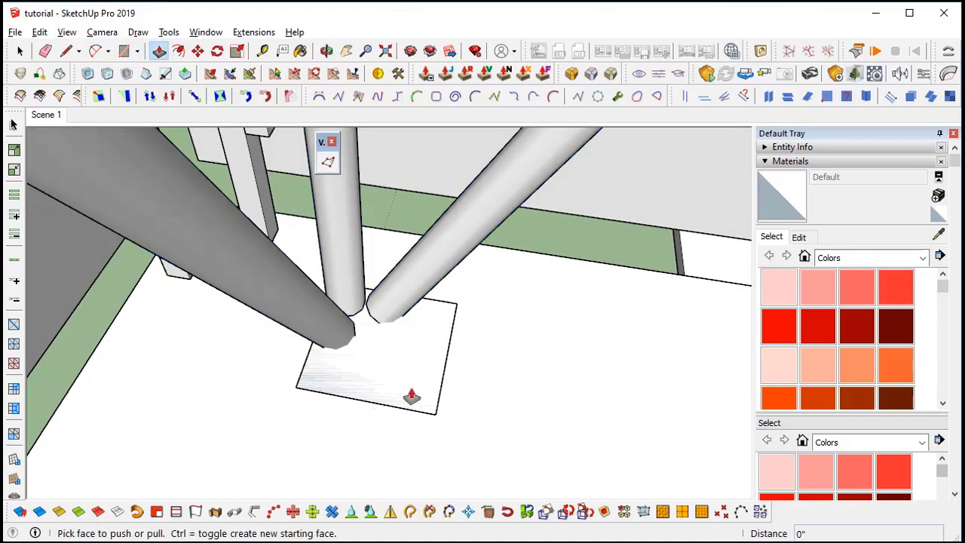
pyautogui.click(410, 394)
pyautogui.click(409, 379)
pyautogui.moveTo(409, 379); pyautogui.dragTo(450, 422, button='middle')
pyautogui.press('space')
pyautogui.click(415, 358)
pyautogui.rightClick(416, 359)
pyautogui.click(470, 323)
# Position the block under the three tube ends and raise it 3" along the blue axis.
pyautogui.press('m')
pyautogui.click(495, 420)
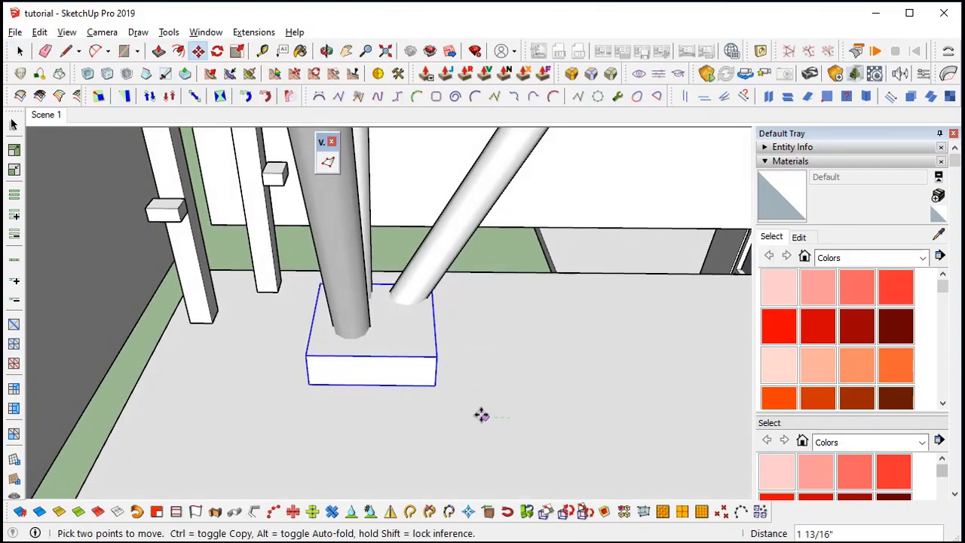
pyautogui.moveTo(490, 416); pyautogui.dragTo(470, 401, button='middle')
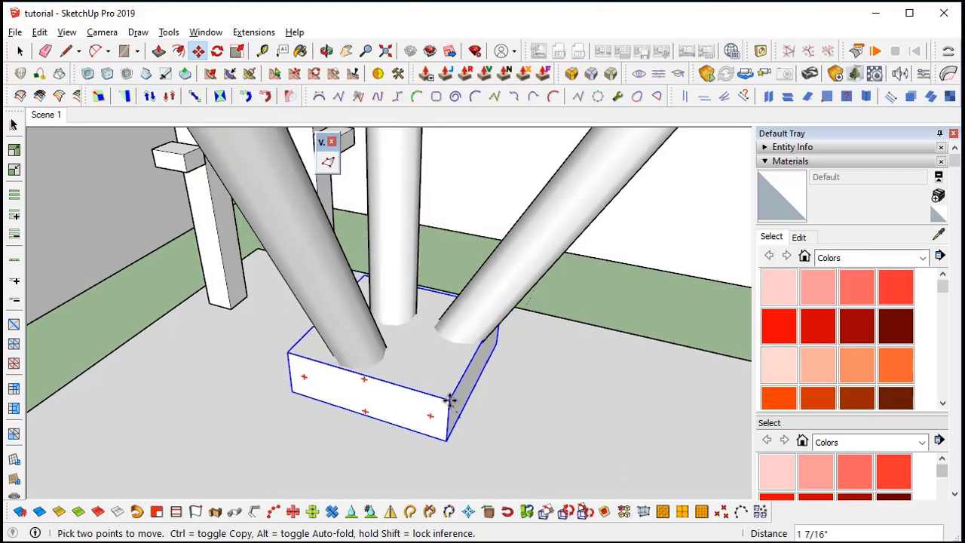
pyautogui.write('3')
pyautogui.press('Return')
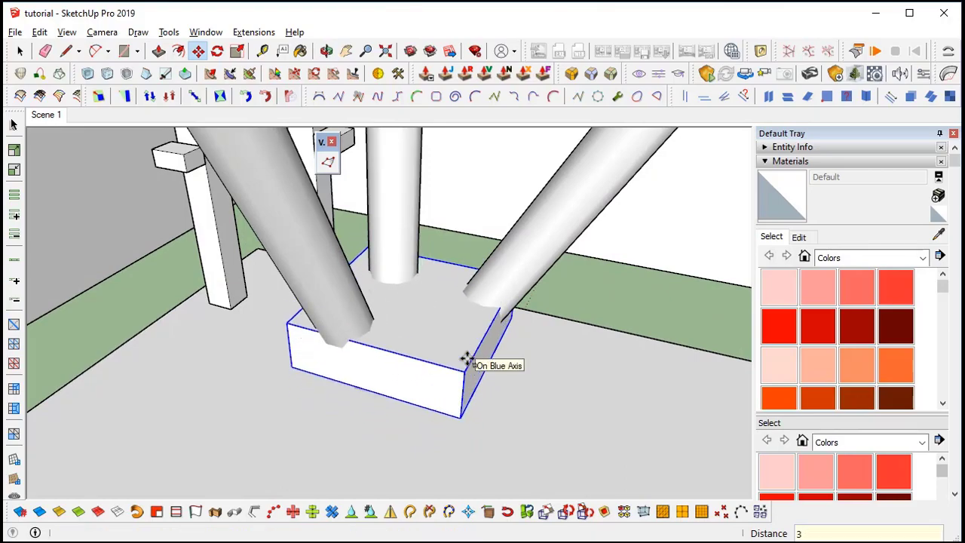
pyautogui.moveTo(454, 357); pyautogui.dragTo(461, 292, button='middle')
# Offset the block's bottom face outward inside its group to outline a wider lower tier.
pyautogui.press('space')
pyautogui.doubleClick(450, 387)
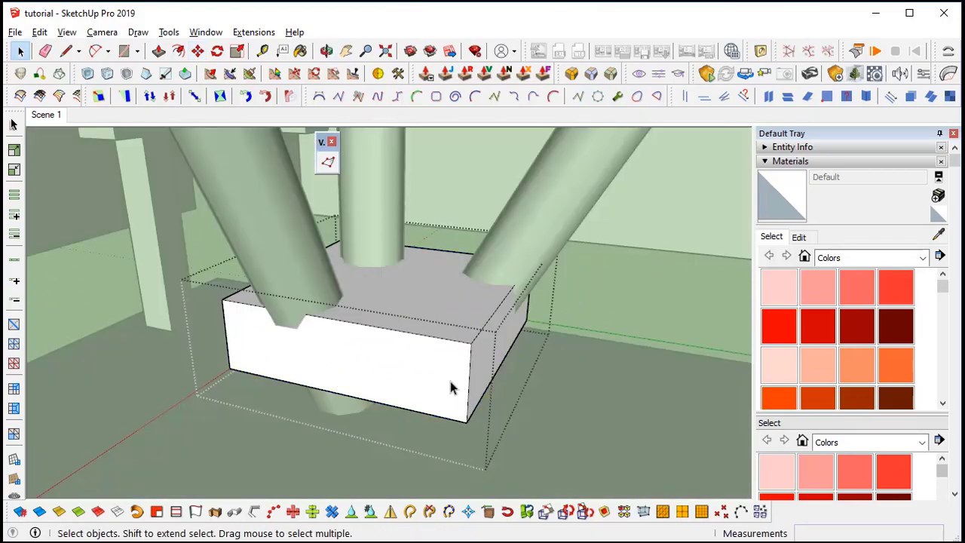
pyautogui.moveTo(443, 390); pyautogui.dragTo(435, 291, button='middle')
pyautogui.click(435, 291)
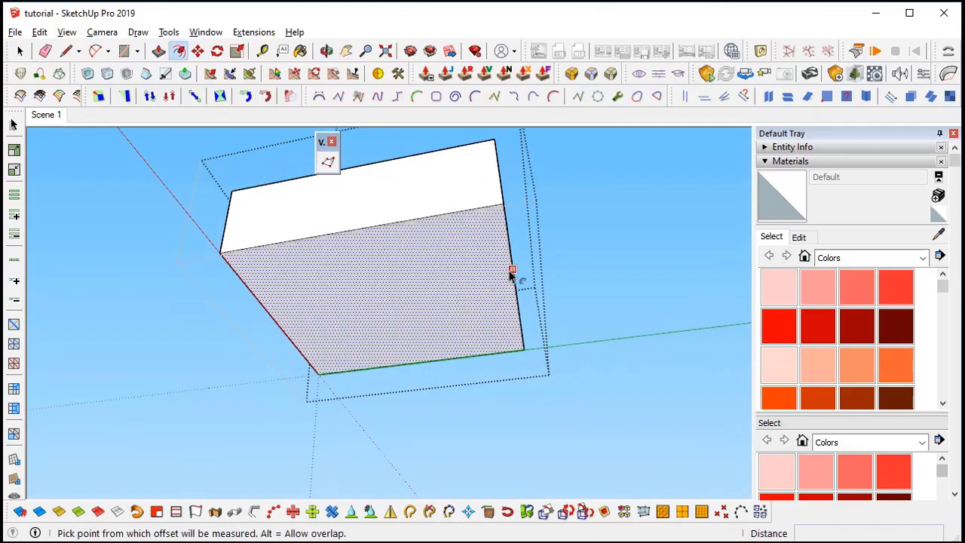
pyautogui.click(535, 276)
pyautogui.moveTo(533, 271); pyautogui.dragTo(530, 368, button='middle')
pyautogui.press('space')
pyautogui.moveTo(496, 330); pyautogui.dragTo(517, 295, button='middle')
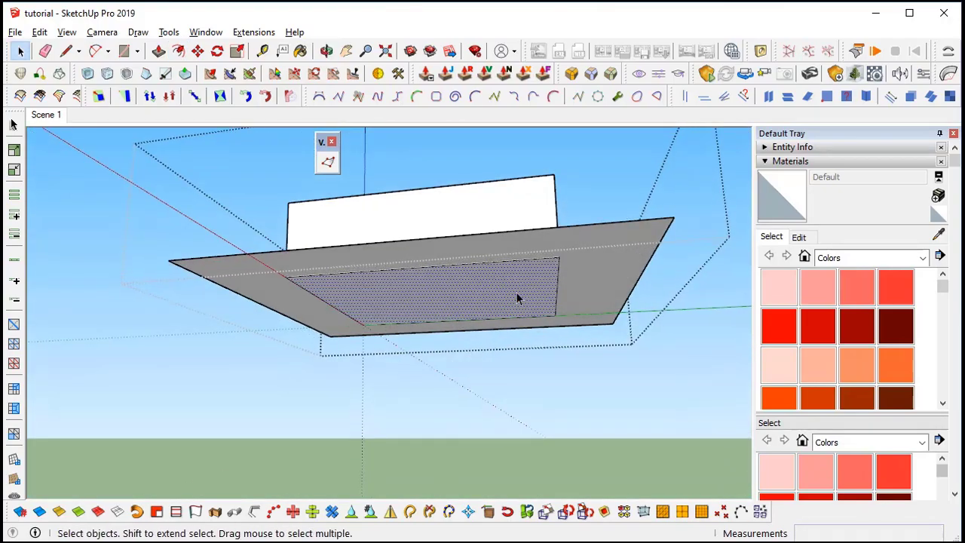
# Pull the offset rim on the underside of the block down 3" to form the lower tier.
pyautogui.press('p')
pyautogui.click(609, 262)
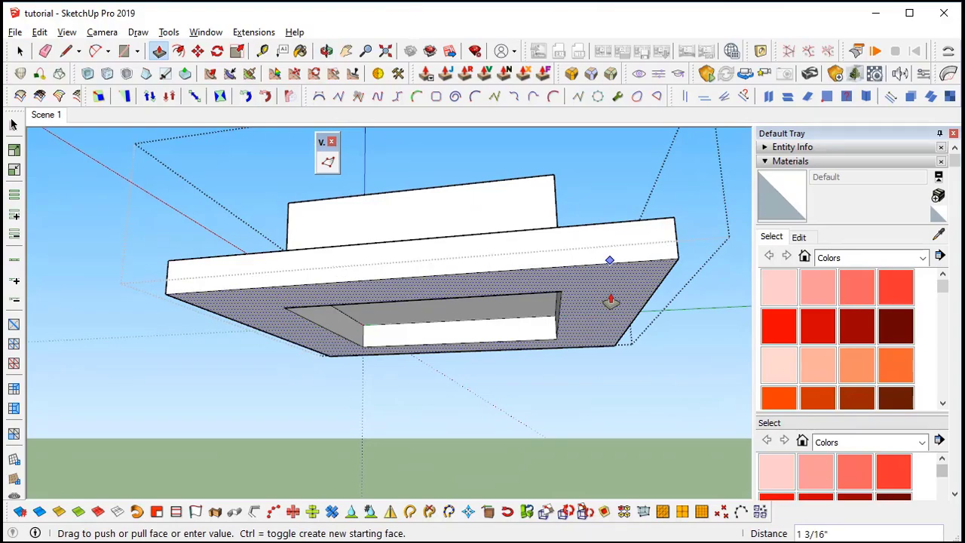
pyautogui.write('3')
pyautogui.press('Return')
pyautogui.moveTo(609, 323); pyautogui.dragTo(532, 379, button='middle')
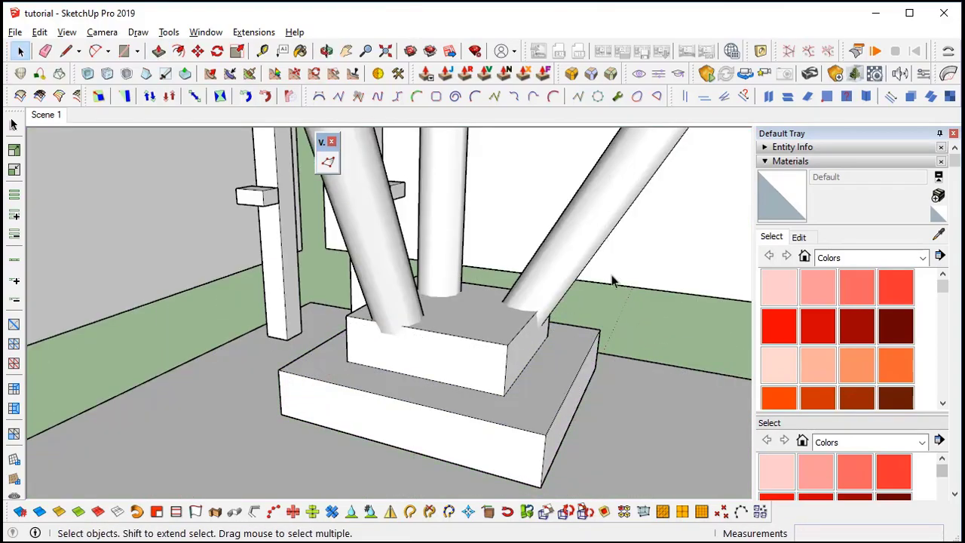
# Scale the stepped base slightly wider beneath the tubes.
pyautogui.moveTo(614, 276); pyautogui.dragTo(317, 359, button='middle')
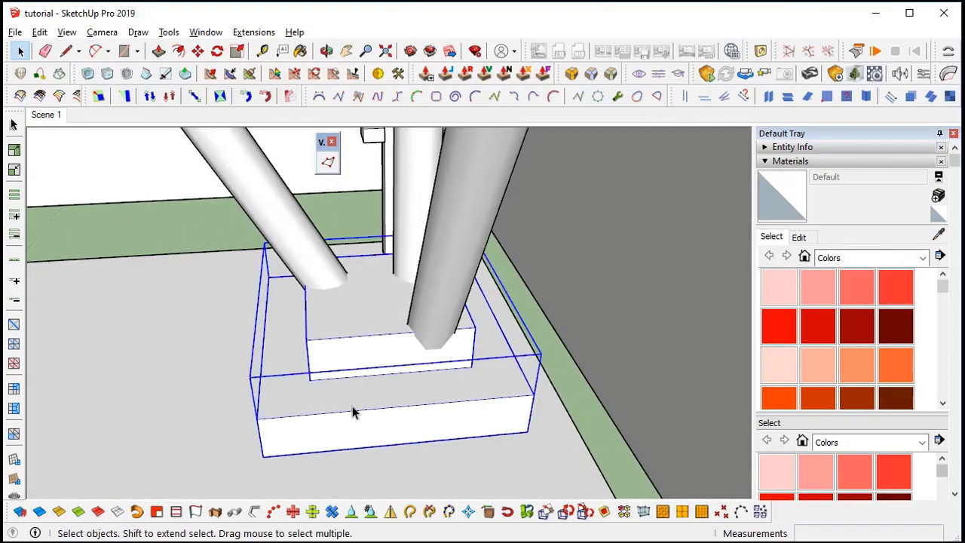
pyautogui.moveTo(353, 408); pyautogui.dragTo(658, 407, button='middle')
pyautogui.moveTo(563, 370); pyautogui.dragTo(547, 328, button='middle')
pyautogui.press('s')
pyautogui.moveTo(559, 327); pyautogui.dragTo(584, 330)
pyautogui.moveTo(584, 330); pyautogui.dragTo(457, 388, button='middle')
# Group the three tubes together with their stepped base.
pyautogui.press('space')
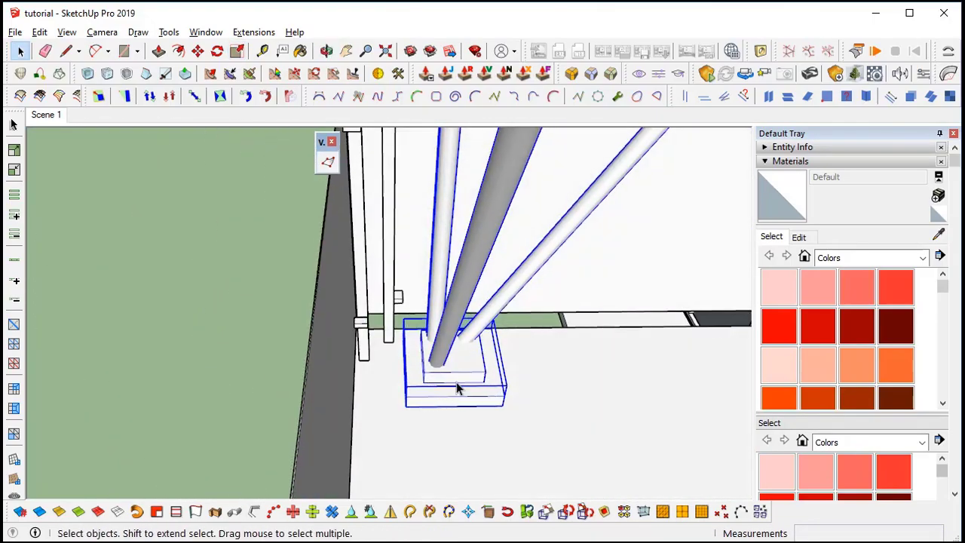
pyautogui.rightClick(457, 384)
pyautogui.click(517, 201)
pyautogui.scroll(-5, 432, 415)
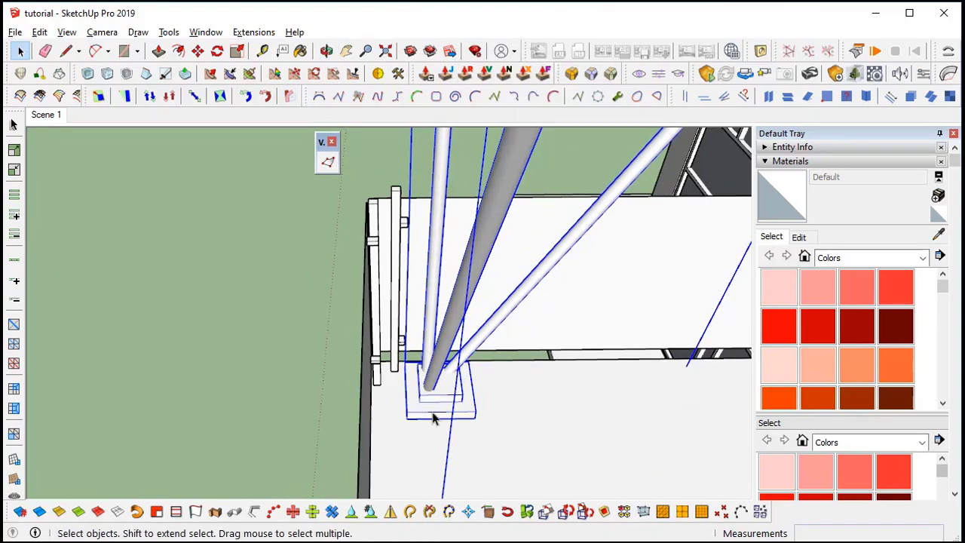
# Copy a top block from the column group under the balcony slab and paste it in place outside that group.
pyautogui.moveTo(411, 359); pyautogui.dragTo(373, 286, button='middle')
pyautogui.scroll(-4, 563, 153)
pyautogui.scroll(-3, 672, 297)
pyautogui.scroll(4, 401, 369)
pyautogui.doubleClick(402, 369)
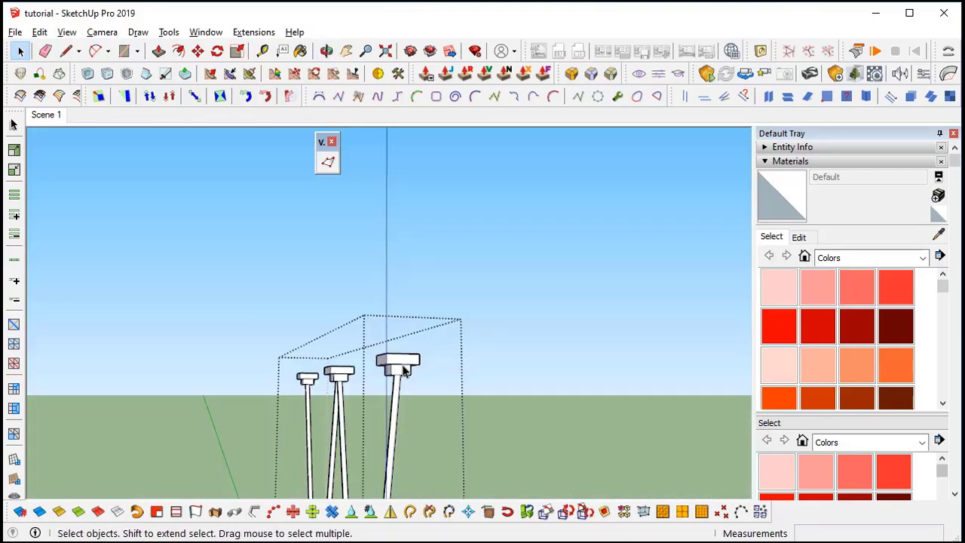
pyautogui.scroll(-3, 403, 366)
pyautogui.keyDown('shift'); pyautogui.moveTo(437, 340); pyautogui.dragTo(419, 445, button='middle'); pyautogui.keyUp('shift')
pyautogui.scroll(-2, 422, 437)
pyautogui.click(450, 271)
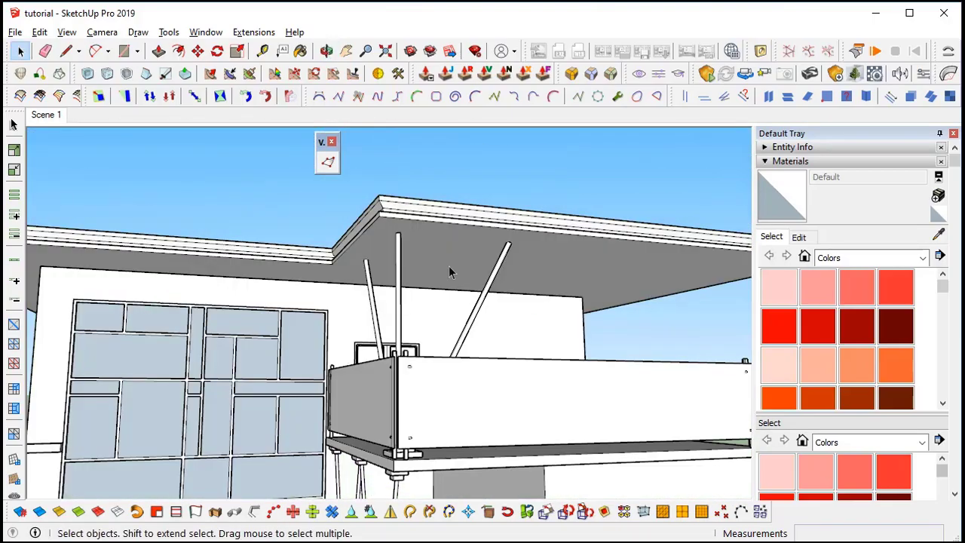
pyautogui.keyDown('shift'); pyautogui.moveTo(450, 272); pyautogui.dragTo(412, 349, button='middle'); pyautogui.keyUp('shift')
pyautogui.scroll(3, 411, 349)
pyautogui.click(42, 34)
pyautogui.click(79, 136)
# Move the pasted block up to the underside of the roof at the head of a balcony tube.
pyautogui.keyDown('shift'); pyautogui.moveTo(384, 460); pyautogui.dragTo(371, 277, button='middle'); pyautogui.keyUp('shift')
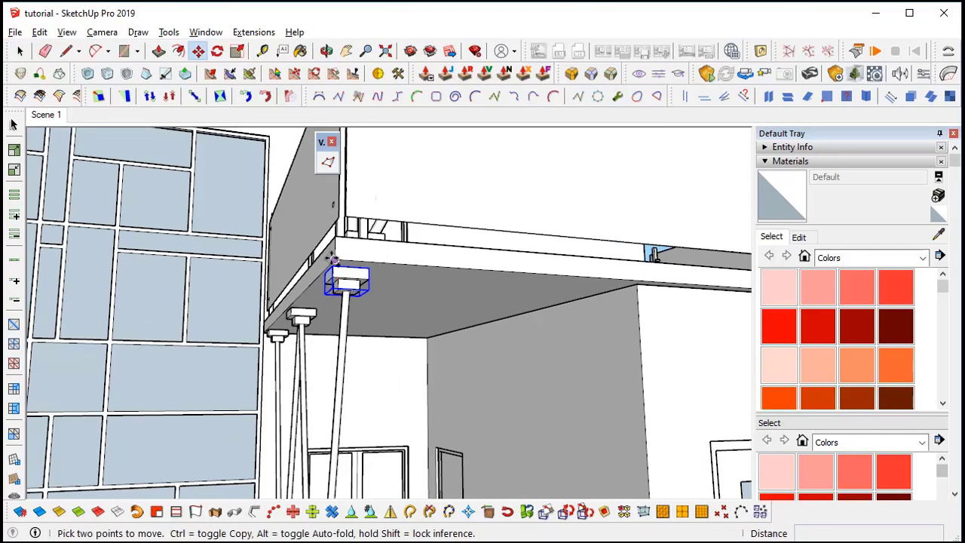
pyautogui.scroll(-4, 382, 258)
pyautogui.keyDown('shift'); pyautogui.moveTo(377, 260); pyautogui.dragTo(362, 422, button='middle'); pyautogui.keyUp('shift')
pyautogui.scroll(4, 344, 185)
pyautogui.keyDown('shift'); pyautogui.moveTo(344, 185); pyautogui.dragTo(282, 224, button='middle'); pyautogui.keyUp('shift')
pyautogui.scroll(1, 411, 257)
pyautogui.click(415, 256)
pyautogui.scroll(3, 506, 261)
pyautogui.click(581, 214)
# Copy the top block onto the upper ends of the other two tubes under the roof.
pyautogui.scroll(2, 361, 194)
pyautogui.moveTo(392, 191); pyautogui.dragTo(625, 309, button='middle')
pyautogui.press('ctrl')
pyautogui.click(584, 207)
pyautogui.moveTo(176, 253); pyautogui.dragTo(398, 293, button='middle')
pyautogui.click(303, 250)
pyautogui.click(361, 227)
pyautogui.scroll(-3, 462, 240)
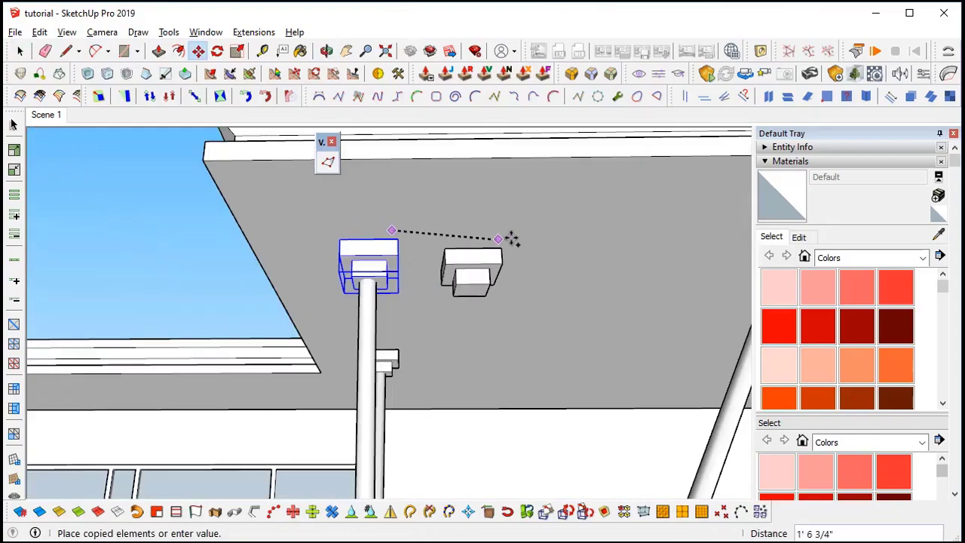
pyautogui.moveTo(510, 239); pyautogui.dragTo(341, 256, button='middle')
pyautogui.moveTo(621, 258); pyautogui.dragTo(374, 317, button='middle')
pyautogui.click(490, 247)
pyautogui.scroll(-5, 497, 262)
# Group the tube column with its three top blocks.
pyautogui.press('space')
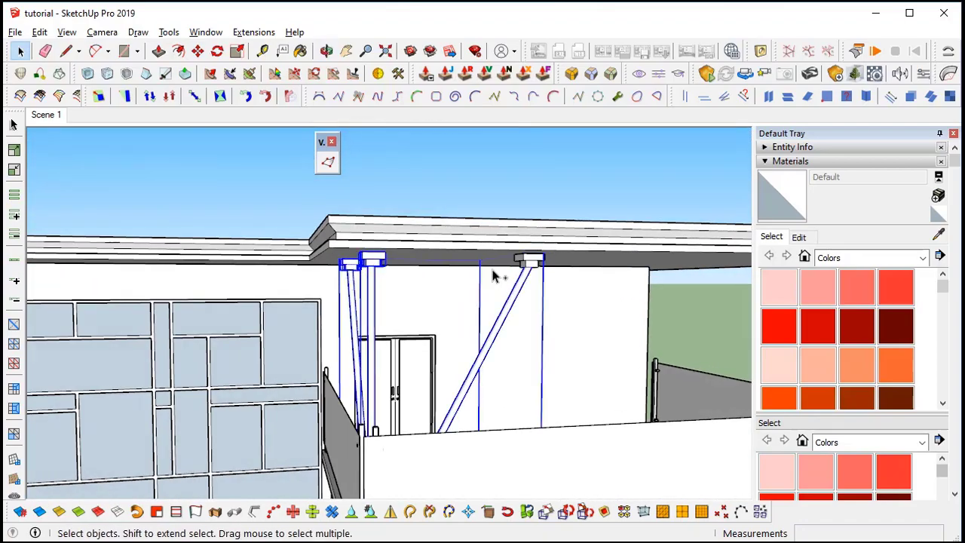
pyautogui.rightClick(529, 263)
pyautogui.click(602, 329)
# Mirror the column group to the opposite end of the balcony about a line through the midpoint of the slab edge.
pyautogui.moveTo(602, 328); pyautogui.dragTo(414, 495, button='middle')
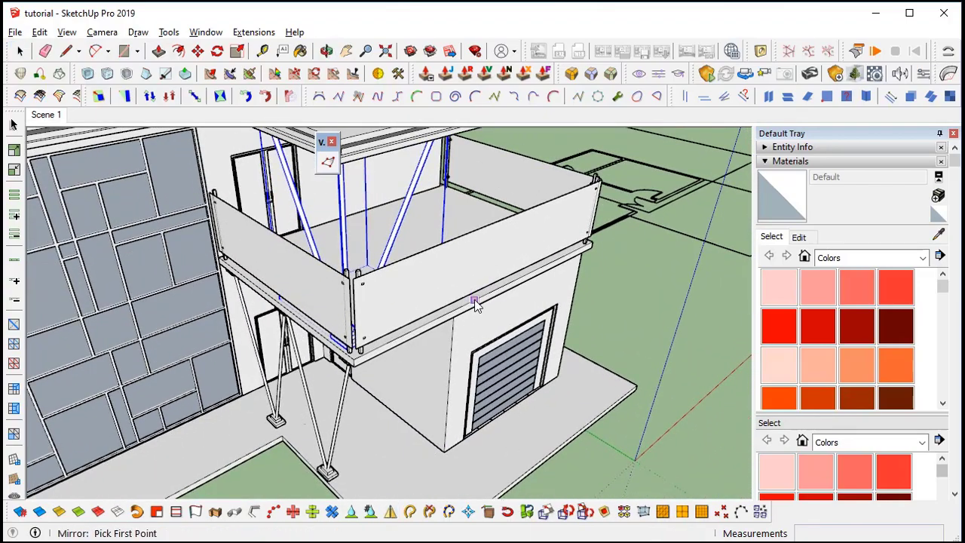
pyautogui.click(516, 305)
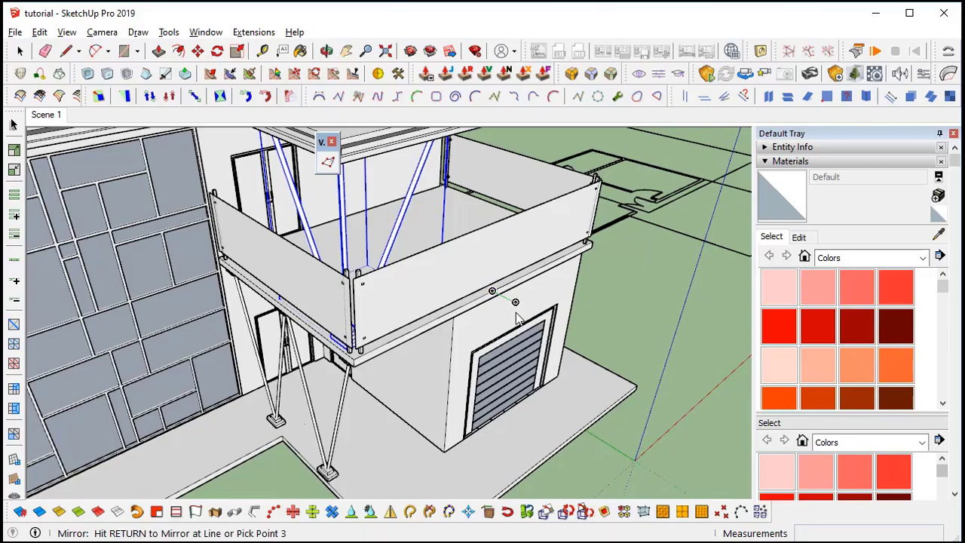
pyautogui.press('Return')
# Delete the leftover floor plan linework and the open outline beside the house.
pyautogui.moveTo(619, 309); pyautogui.dragTo(586, 235, button='middle')
pyautogui.moveTo(431, 268); pyautogui.dragTo(521, 276, button='middle')
pyautogui.scroll(-2, 520, 302)
pyautogui.moveTo(497, 344); pyautogui.dragTo(286, 299, button='middle')
pyautogui.scroll(-3, 499, 367)
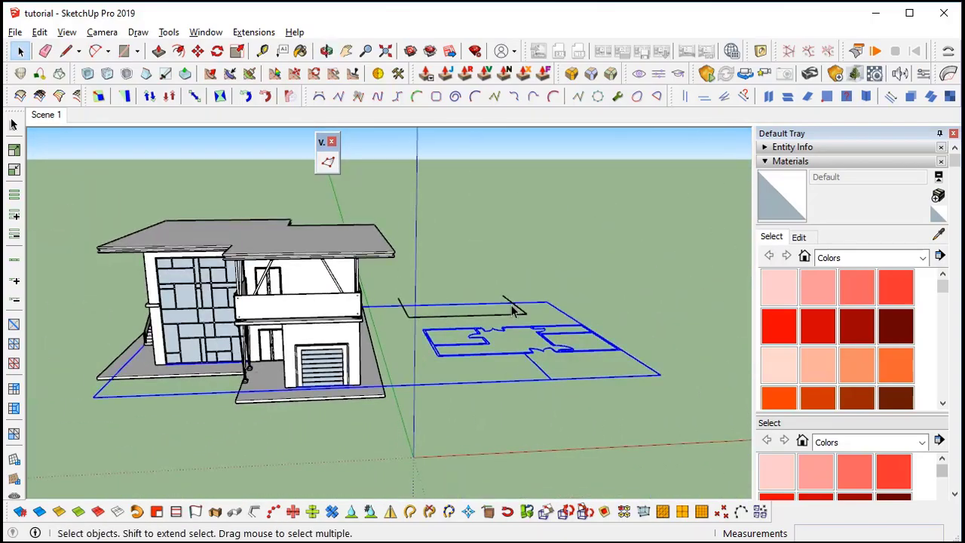
pyautogui.press('Delete')
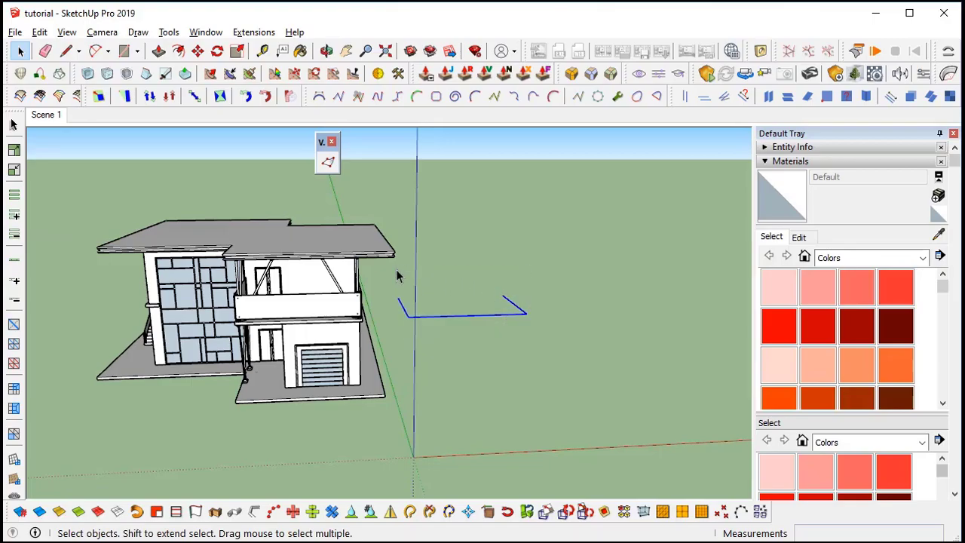
pyautogui.moveTo(430, 296); pyautogui.dragTo(439, 284, button='middle')
pyautogui.scroll(5, 327, 252)
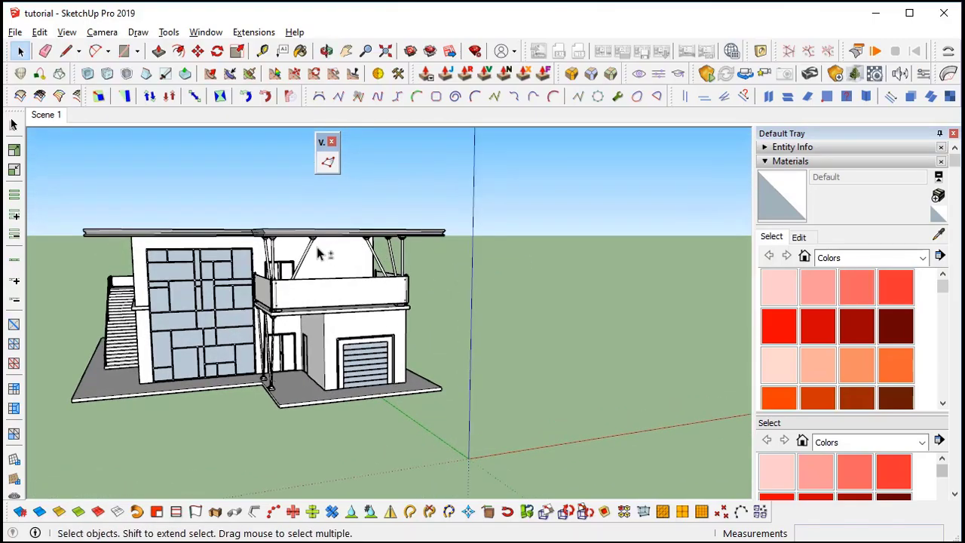
pyautogui.moveTo(327, 252); pyautogui.dragTo(535, 398, button='middle')
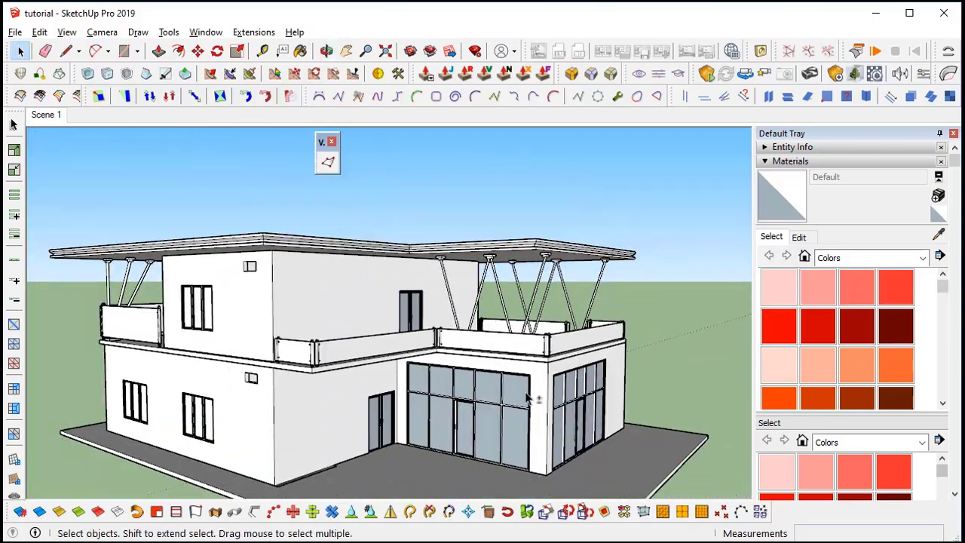
pyautogui.moveTo(357, 403); pyautogui.dragTo(313, 409, button='middle')
pyautogui.scroll(5, 354, 437)
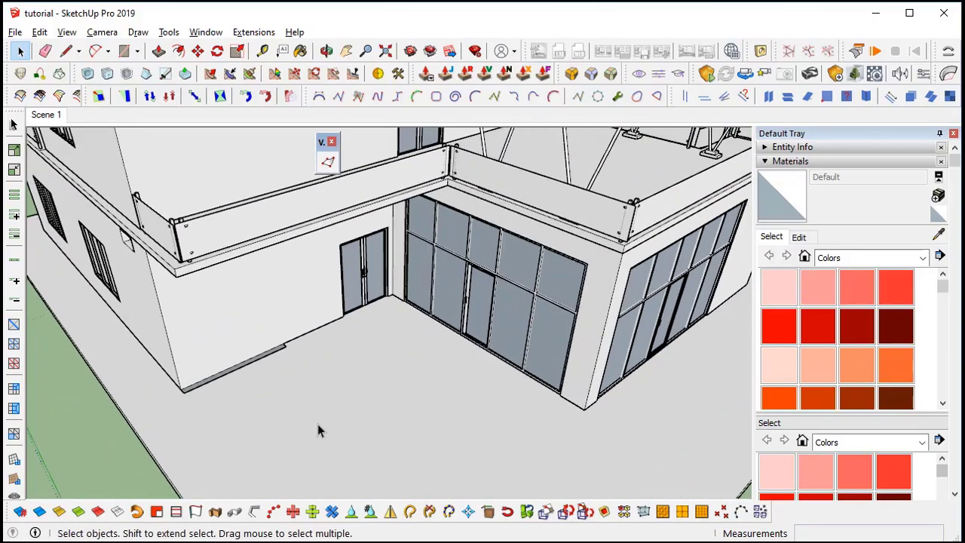
# Pull the narrow strip at the foot of the wing's end wall up to the underside of the balcony slab.
pyautogui.moveTo(213, 372); pyautogui.dragTo(330, 386, button='middle')
pyautogui.moveTo(380, 413); pyautogui.dragTo(375, 370, button='middle')
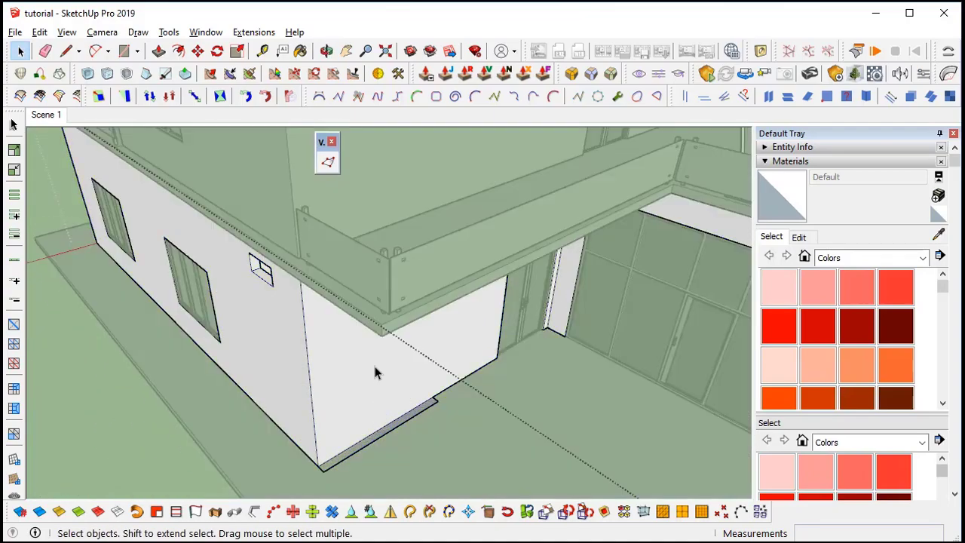
pyautogui.click(380, 414)
pyautogui.scroll(5, 429, 426)
pyautogui.press('p')
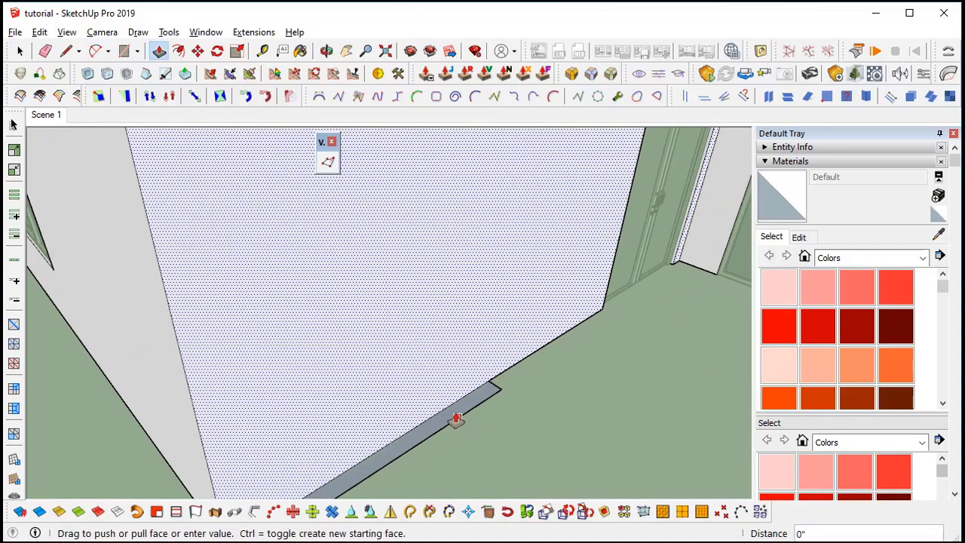
pyautogui.press('space')
pyautogui.click(461, 413)
pyautogui.press('p')
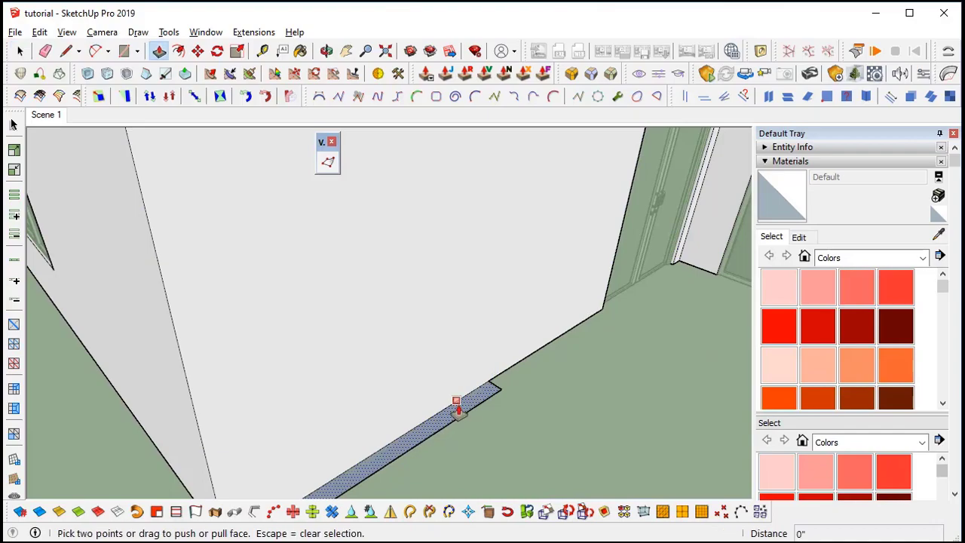
pyautogui.click(456, 404)
pyautogui.scroll(-5, 443, 331)
pyautogui.moveTo(441, 329); pyautogui.dragTo(409, 370, button='middle')
pyautogui.moveTo(409, 370); pyautogui.dragTo(322, 221)
pyautogui.moveTo(351, 216)
pyautogui.mouseDown(button='middle')
pyautogui.moveTo(441, 306)
pyautogui.moveTo(435, 361)
pyautogui.moveTo(304, 310)
pyautogui.moveTo(287, 271)
pyautogui.moveTo(482, 318)
pyautogui.moveTo(401, 288)
pyautogui.mouseUp(button='middle')
pyautogui.scroll(3, 435, 362)
# Copy the short top edge of the thickened wall's side face downward to divide that face below the slab.
pyautogui.press('e')
pyautogui.scroll(6, 394, 315)
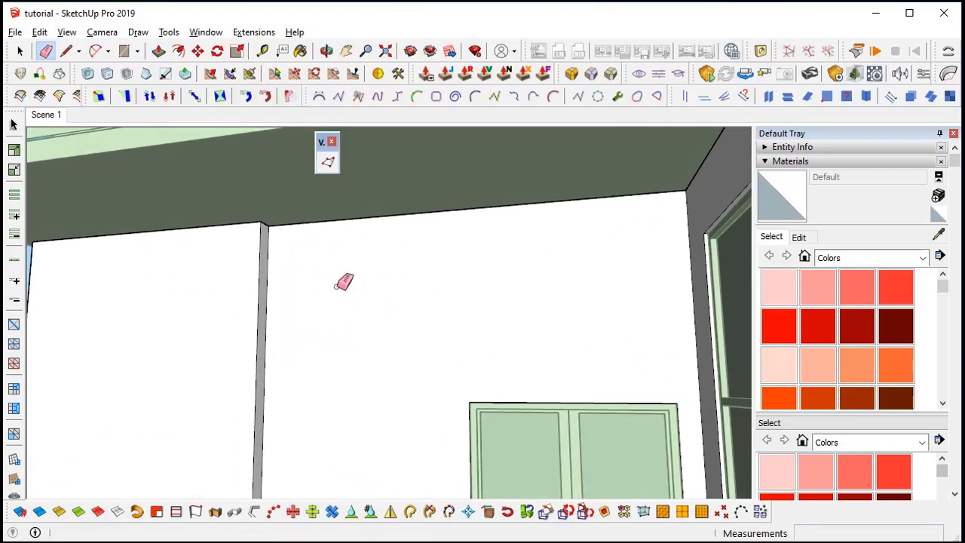
pyautogui.press('space')
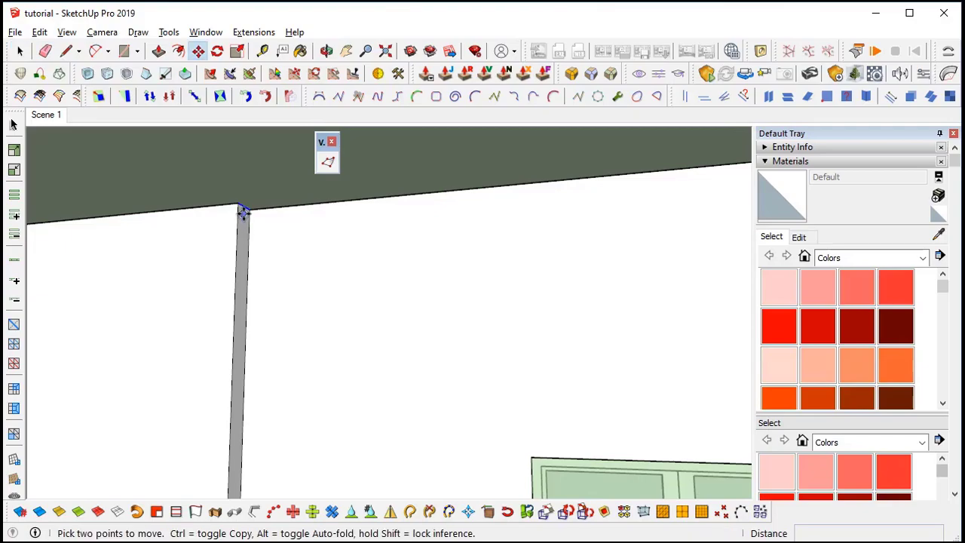
pyautogui.press('ctrl')
pyautogui.click(237, 203)
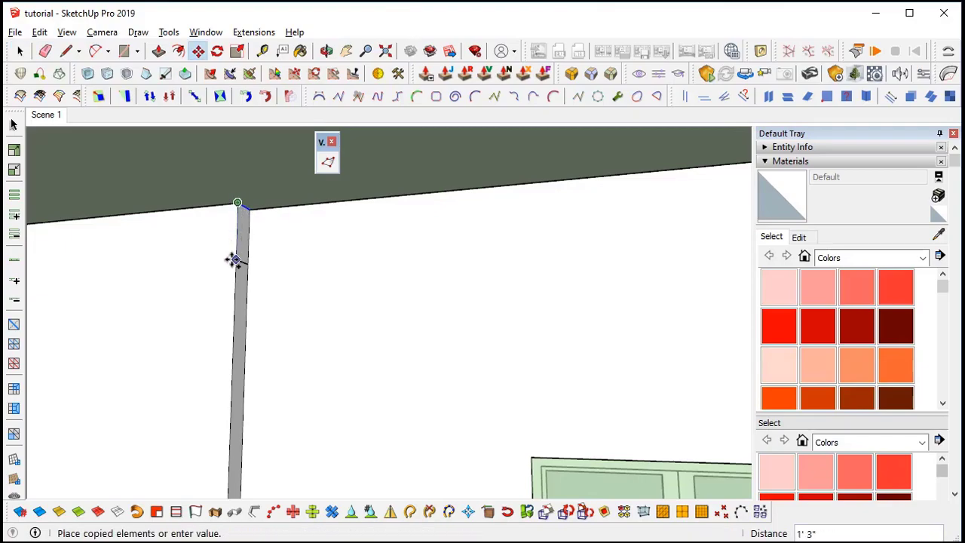
pyautogui.scroll(-2, 234, 260)
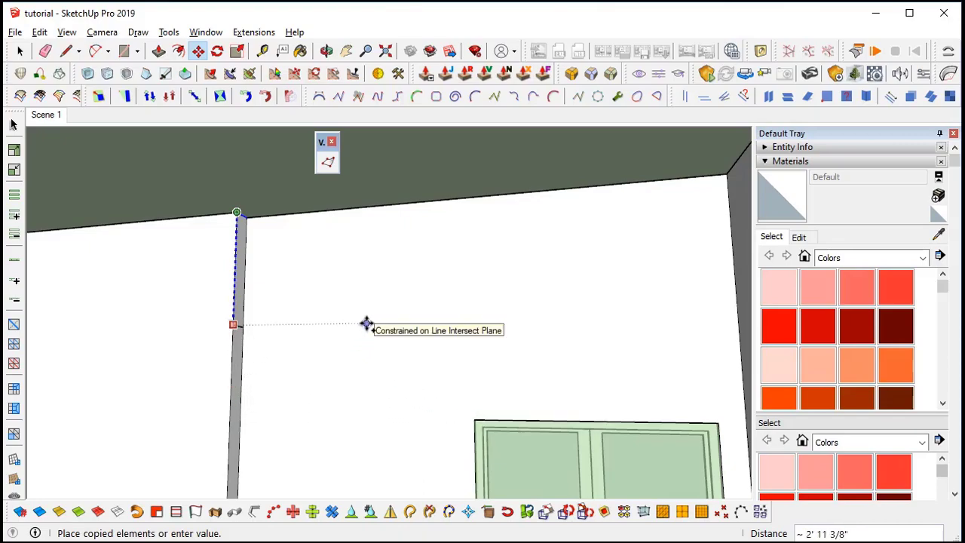
# Extend the upper part of the divided side face across to the glazed wall, forming a band above the door.
pyautogui.press('p')
pyautogui.click(242, 270)
pyautogui.moveTo(430, 305); pyautogui.dragTo(641, 324, button='middle')
pyautogui.click(722, 365)
pyautogui.scroll(-3, 700, 355)
pyautogui.moveTo(511, 295); pyautogui.dragTo(388, 334, button='middle')
pyautogui.scroll(-2, 459, 340)
pyautogui.moveTo(459, 340); pyautogui.dragTo(361, 311, button='middle')
# Push/Pull the face at the band's far end by 6" beside the glazed wall and close the wall group.
pyautogui.press('space')
pyautogui.scroll(5, 391, 281)
pyautogui.moveTo(390, 279); pyautogui.dragTo(365, 282, button='middle')
pyautogui.scroll(3, 363, 283)
pyautogui.press('p')
pyautogui.click(360, 269)
pyautogui.press('space')
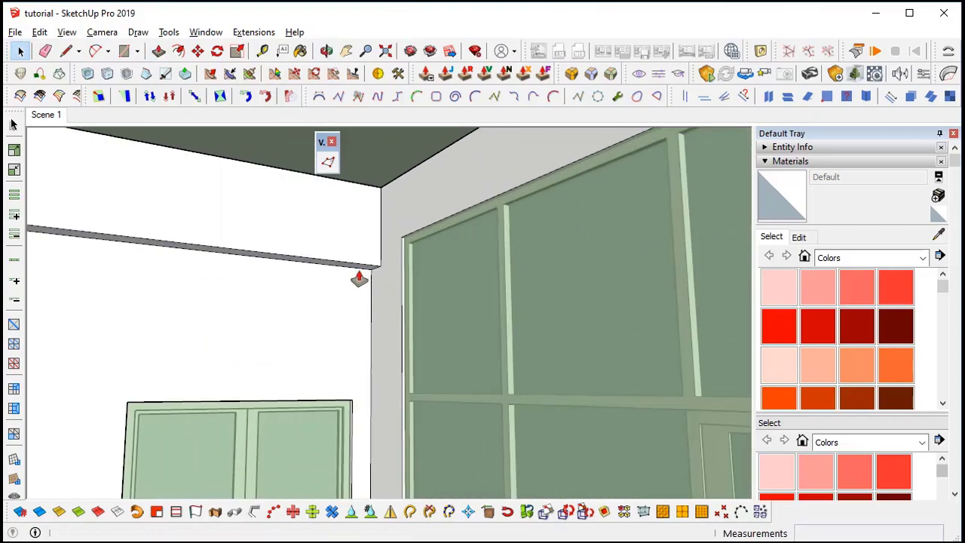
pyautogui.scroll(3, 359, 276)
pyautogui.press('p')
pyautogui.click(366, 256)
pyautogui.click(422, 208)
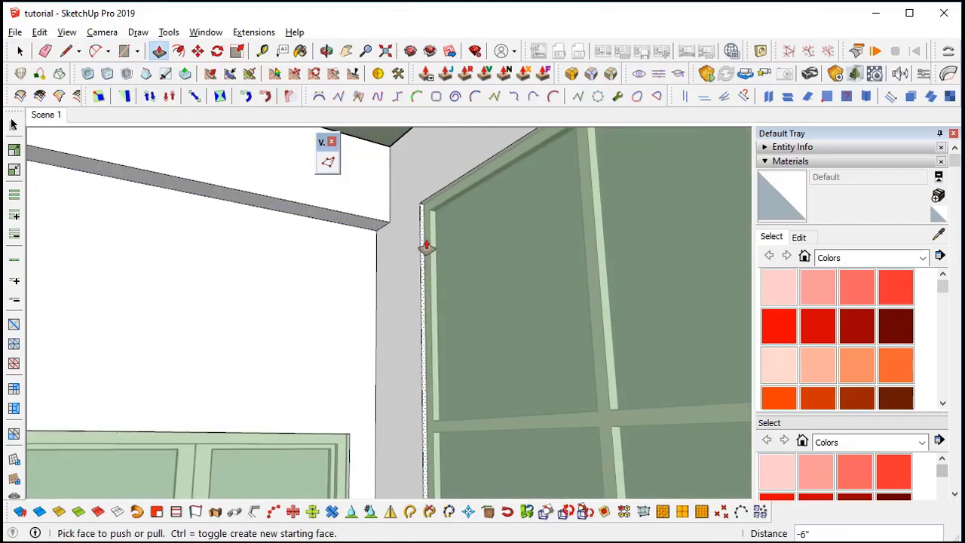
pyautogui.scroll(-5, 420, 270)
pyautogui.scroll(-5, 418, 271)
pyautogui.press('space')
pyautogui.click(567, 434)
pyautogui.click(567, 434)
# Place two guides on the paving, one parallel to the wing's end wall and one parallel to the glazed wall.
pyautogui.moveTo(327, 374)
pyautogui.mouseDown(button='middle')
pyautogui.moveTo(389, 395)
pyautogui.moveTo(516, 403)
pyautogui.moveTo(339, 360)
pyautogui.mouseUp(button='middle')
pyautogui.moveTo(490, 371); pyautogui.dragTo(235, 406, button='middle')
pyautogui.moveTo(387, 445); pyautogui.dragTo(484, 437, button='middle')
pyautogui.scroll(-3, 453, 361)
pyautogui.moveTo(453, 361); pyautogui.dragTo(437, 401, button='middle')
pyautogui.scroll(3, 456, 437)
pyautogui.scroll(-4, 460, 392)
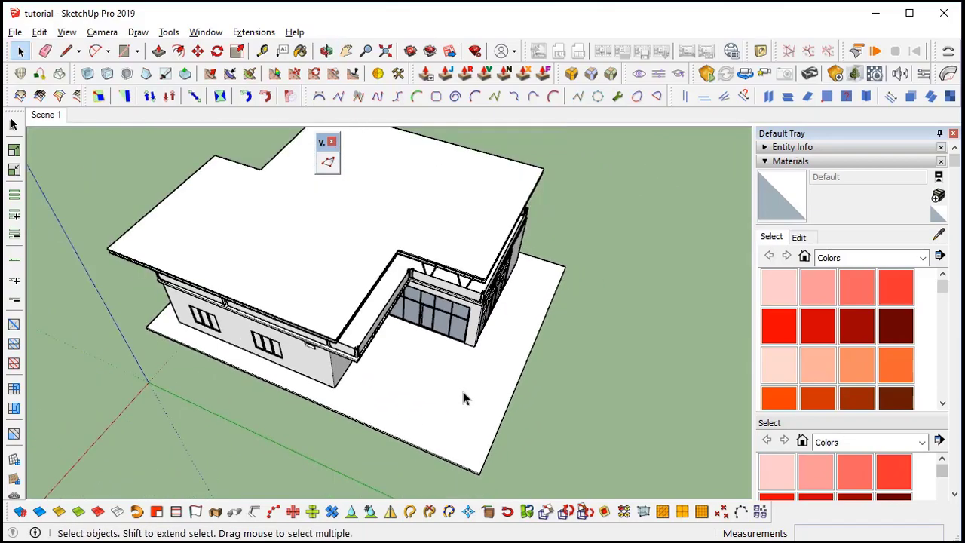
pyautogui.scroll(3, 493, 379)
pyautogui.scroll(3, 318, 398)
pyautogui.moveTo(319, 398); pyautogui.dragTo(293, 390, button='middle')
pyautogui.press('t')
pyautogui.click(202, 361)
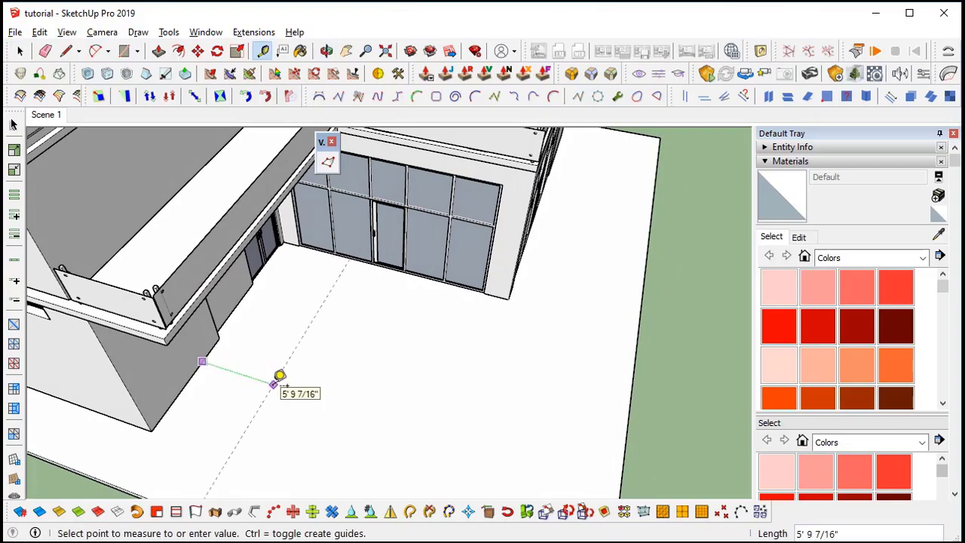
pyautogui.moveTo(410, 344); pyautogui.dragTo(267, 334, button='middle')
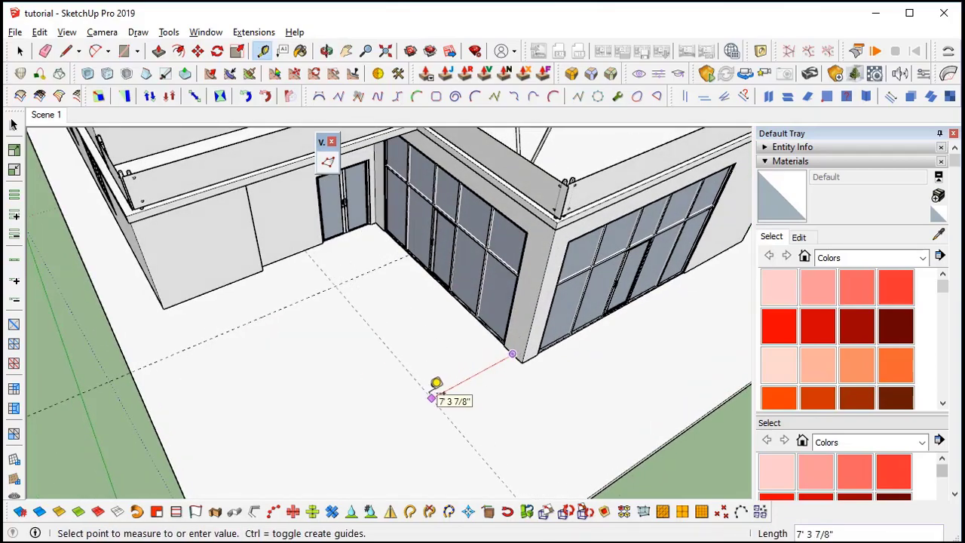
# Add two more guides offset from the first pair to enclose a rectangular pool area on the paving.
pyautogui.moveTo(436, 385); pyautogui.dragTo(350, 374, button='middle')
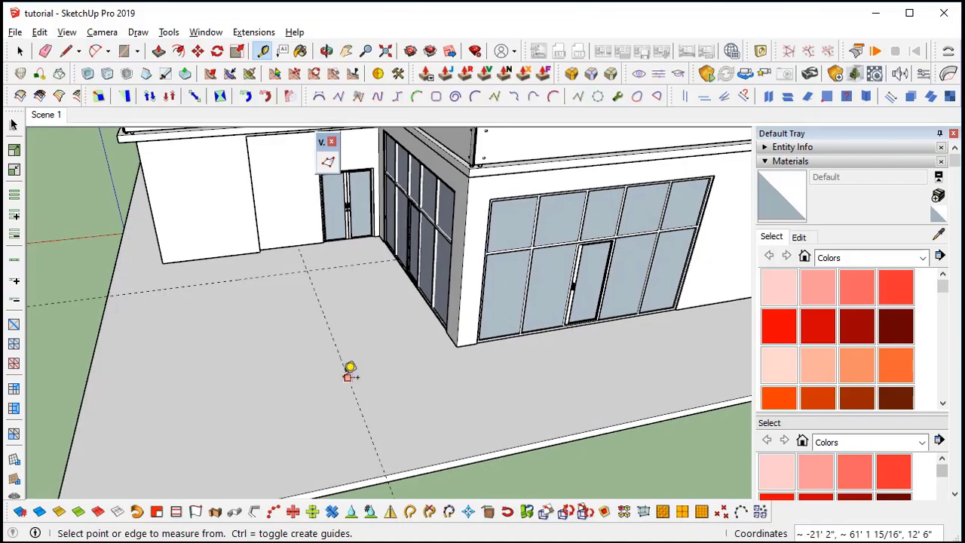
pyautogui.click(347, 377)
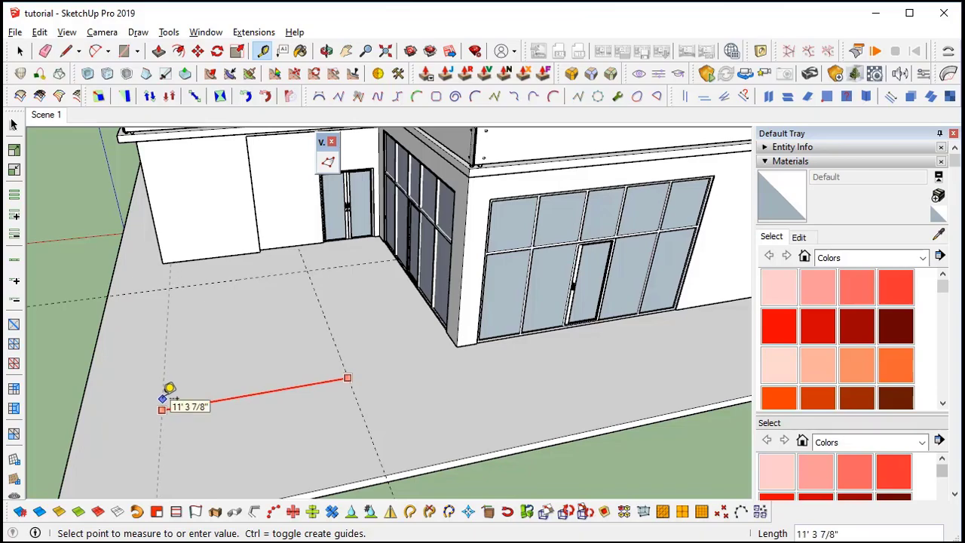
pyautogui.moveTo(191, 394); pyautogui.dragTo(380, 337, button='middle')
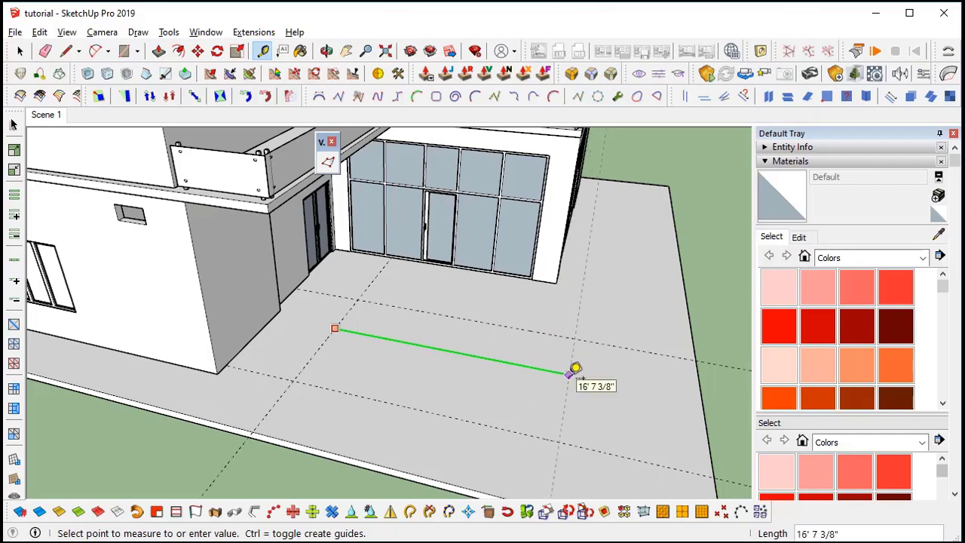
pyautogui.press('space')
# Open the paving slab group and draw a rectangle between opposite intersections of the four guides.
pyautogui.moveTo(575, 366); pyautogui.dragTo(463, 409, button='middle')
pyautogui.scroll(1, 407, 403)
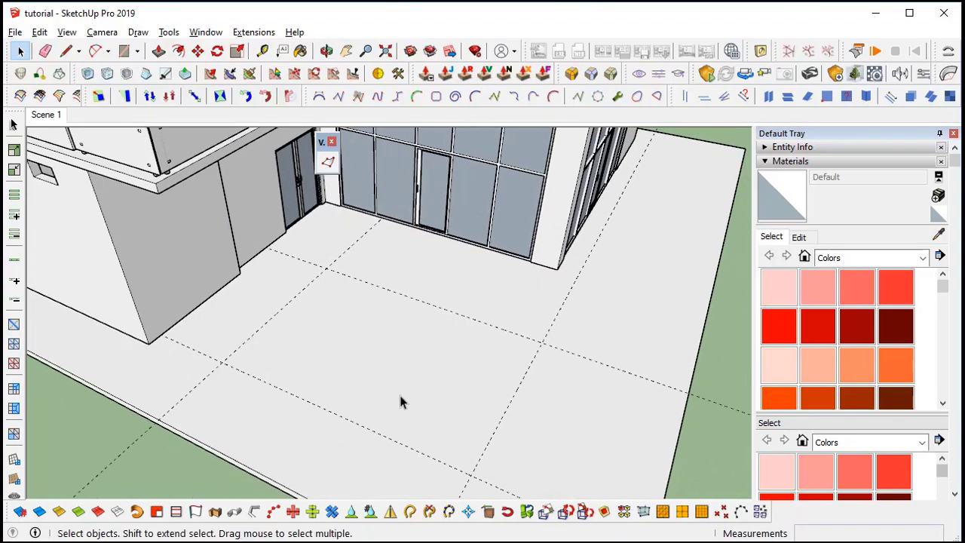
pyautogui.moveTo(399, 402); pyautogui.dragTo(441, 389, button='middle')
pyautogui.doubleClick(445, 380)
pyautogui.click(432, 376)
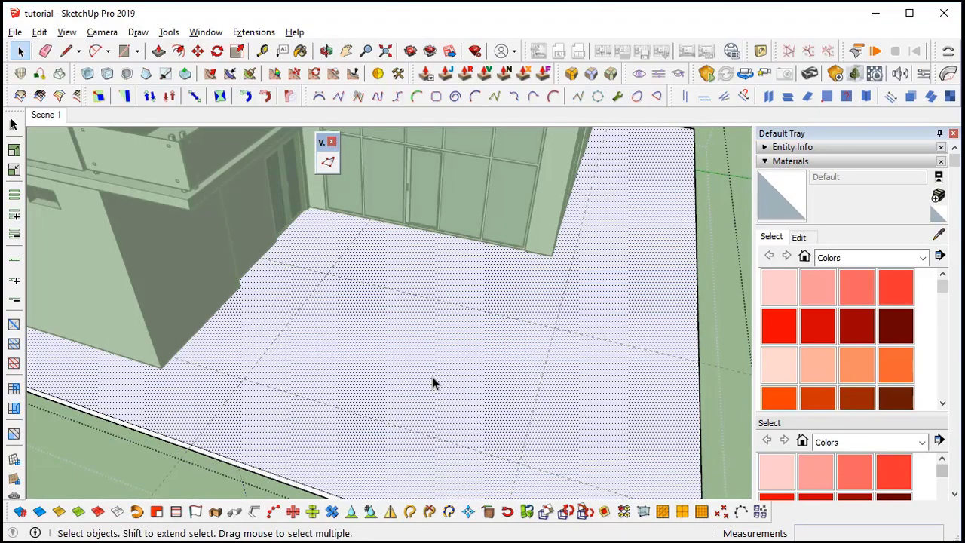
pyautogui.click(327, 274)
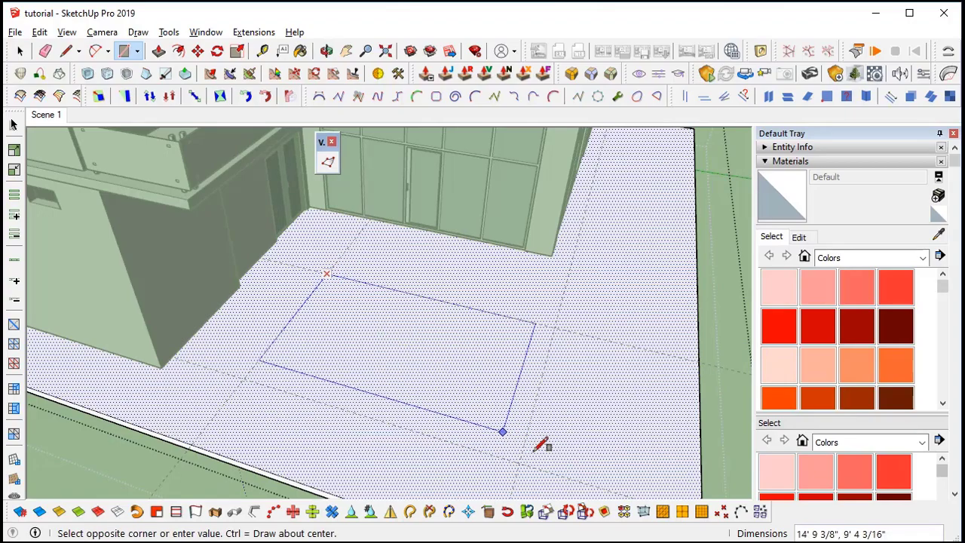
pyautogui.click(520, 460)
# Push the rectangle through the full thickness of the paving slab to cut the pool opening.
pyautogui.moveTo(520, 460); pyautogui.dragTo(446, 343, button='middle')
pyautogui.click(405, 315)
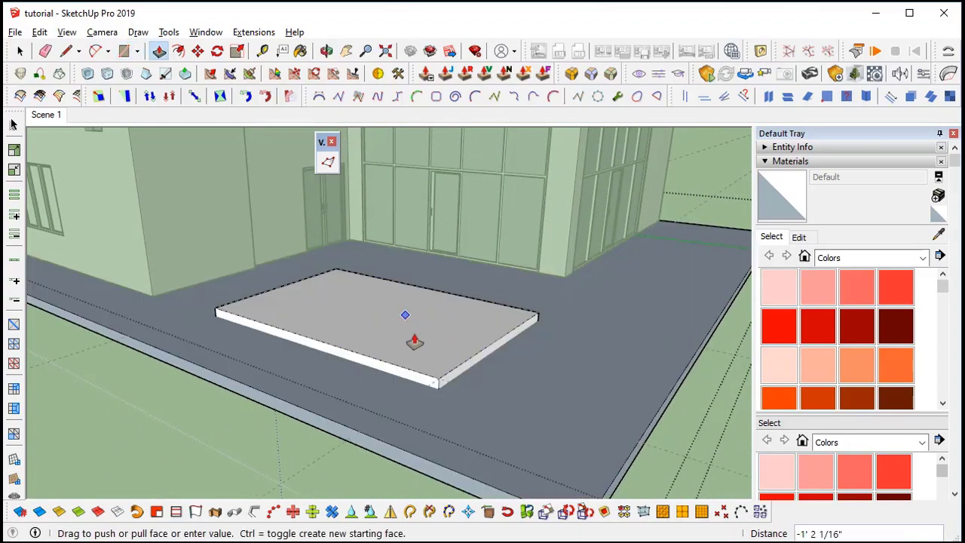
pyautogui.press('space')
pyautogui.click(415, 327)
pyautogui.press('p')
pyautogui.click(415, 328)
pyautogui.click(428, 344)
pyautogui.scroll(-3, 431, 344)
pyautogui.moveTo(431, 345)
pyautogui.mouseDown(button='middle')
pyautogui.moveTo(502, 394)
pyautogui.moveTo(492, 257)
pyautogui.moveTo(610, 447)
pyautogui.moveTo(467, 397)
pyautogui.mouseUp(button='middle')
pyautogui.scroll(-1, 502, 394)
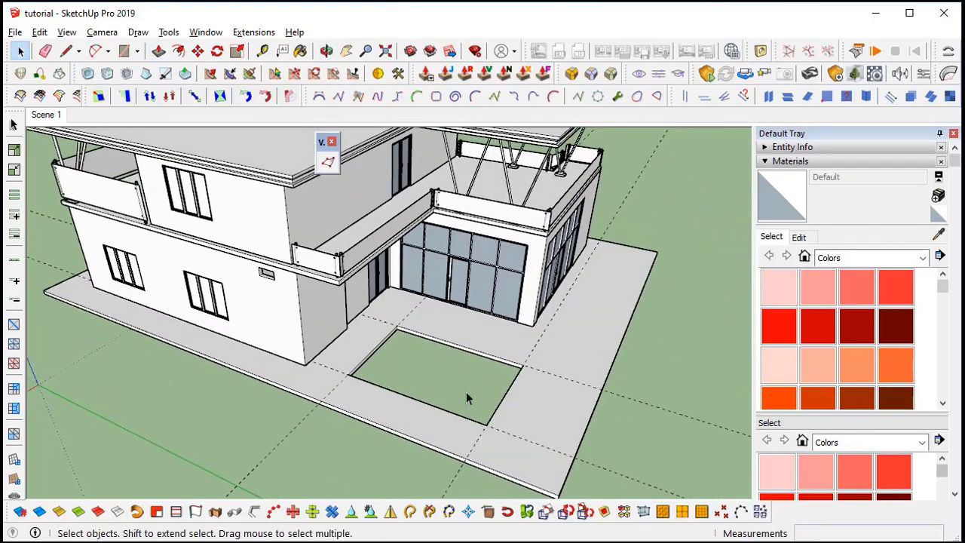
# Remove the guides and thicken the paving slab by pulling its underside downward.
pyautogui.press('e')
pyautogui.press('space')
pyautogui.scroll(-3, 415, 312)
pyautogui.moveTo(415, 312); pyautogui.dragTo(507, 249, button='middle')
pyautogui.doubleClick(507, 250)
pyautogui.press('p')
pyautogui.click(518, 244)
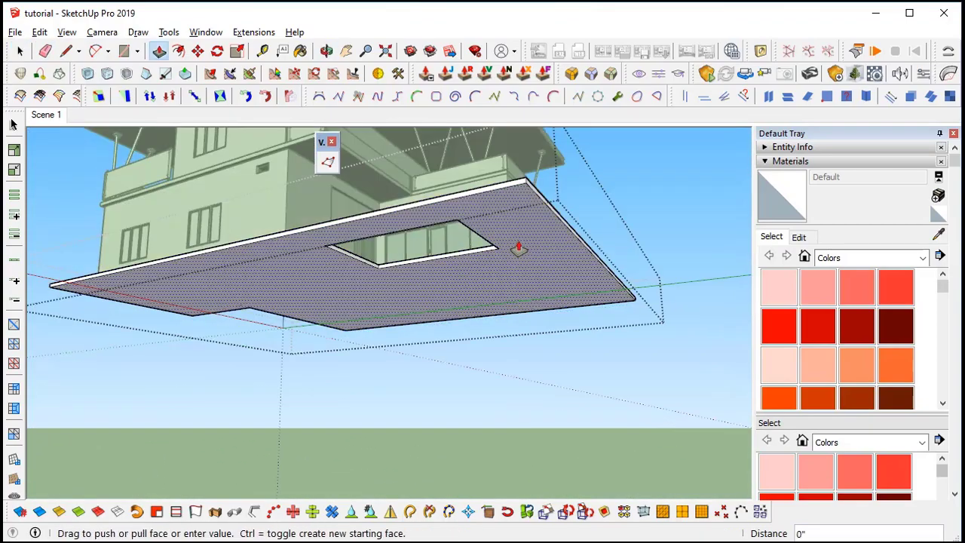
pyautogui.click(518, 258)
pyautogui.press('space')
# Offset the four top edges of the pool opening outward by 1' on the paving slab.
pyautogui.moveTo(702, 199); pyautogui.dragTo(508, 407, button='middle')
pyautogui.scroll(3, 326, 359)
pyautogui.moveTo(359, 398); pyautogui.dragTo(403, 306, button='middle')
pyautogui.scroll(2, 492, 301)
pyautogui.click(493, 300)
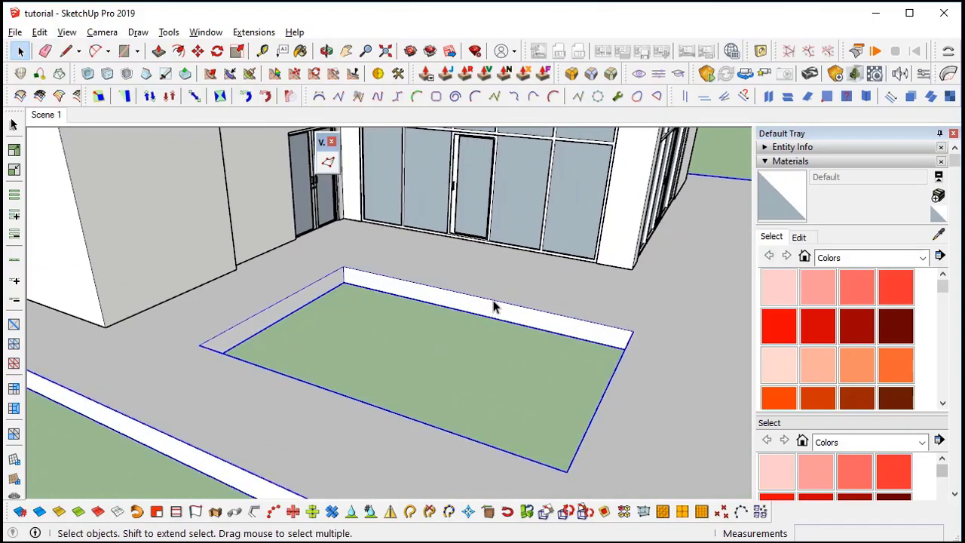
pyautogui.doubleClick(493, 301)
pyautogui.tripleClick(492, 306)
pyautogui.click(268, 310)
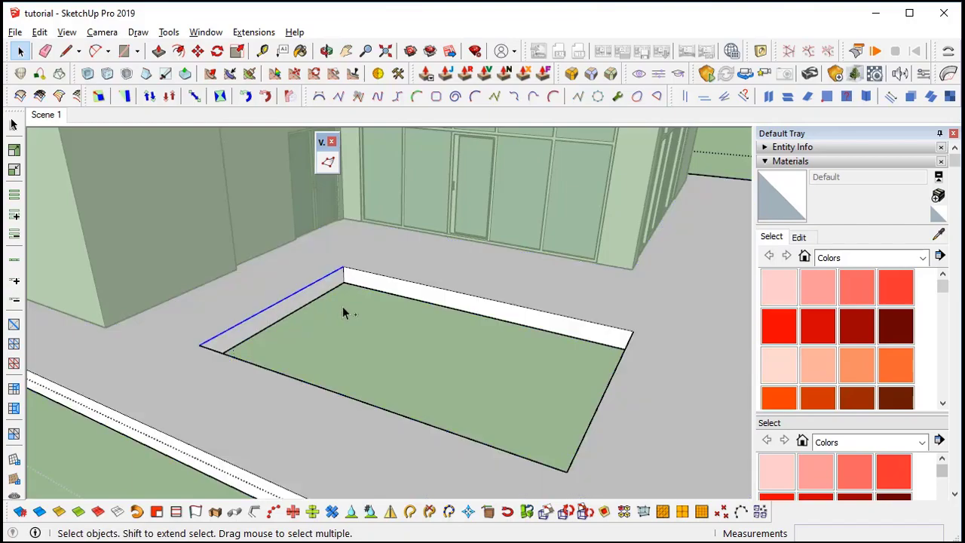
pyautogui.keyDown('shift'); pyautogui.click(343, 395); pyautogui.keyUp('shift')
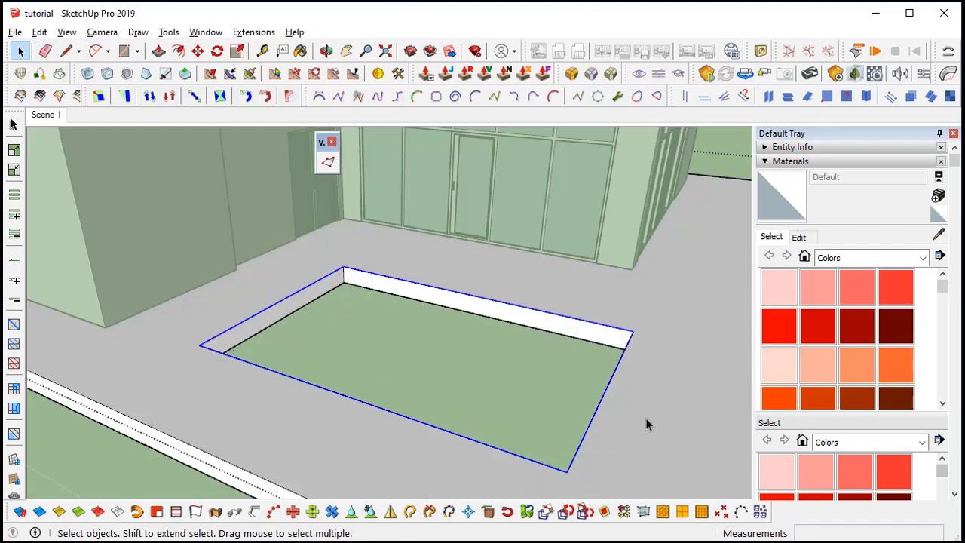
pyautogui.press('f')
pyautogui.click(611, 408)
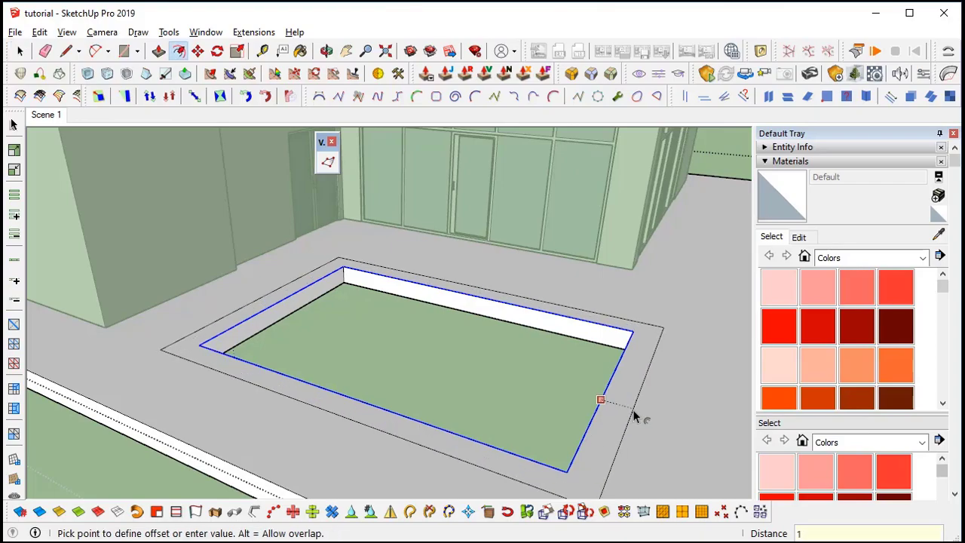
pyautogui.write('1')
pyautogui.press('Return')
# Raise the border face around the pool opening by 2" to form a curb.
pyautogui.moveTo(553, 409); pyautogui.dragTo(584, 400, button='middle')
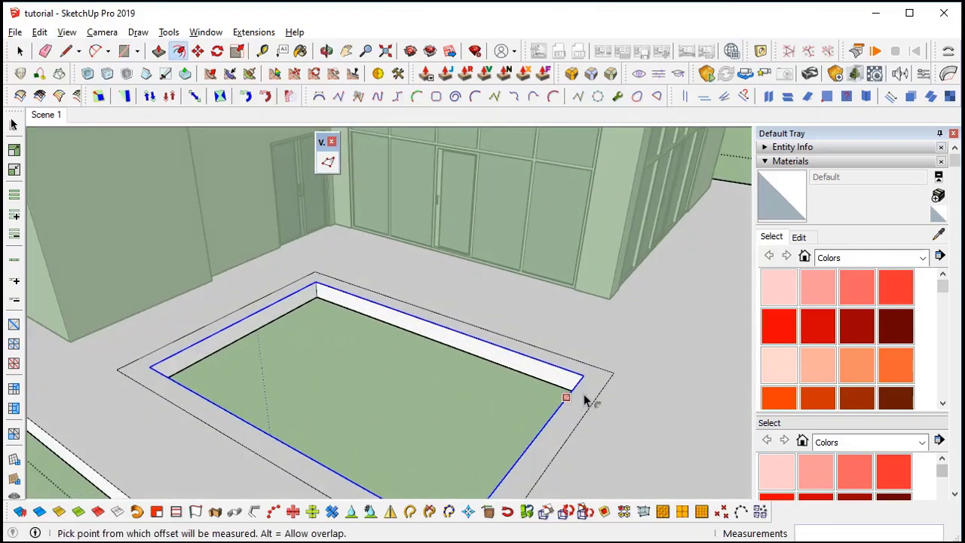
pyautogui.scroll(2, 584, 400)
pyautogui.press('space')
pyautogui.click(584, 394)
pyautogui.write('p')
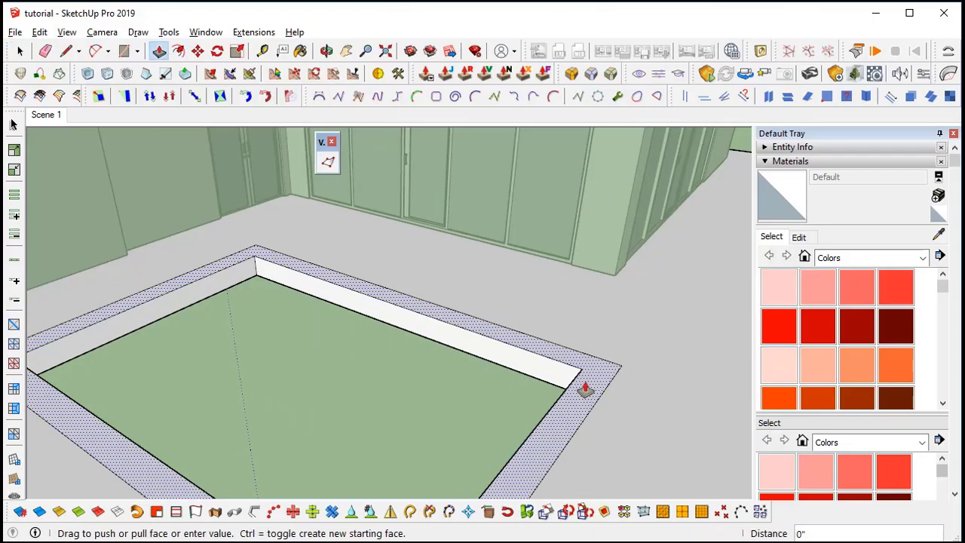
pyautogui.write('2')
pyautogui.press('Return')
# Draw a rectangle between opposite lower corners of the opening to close it with a face.
pyautogui.scroll(-1, 577, 400)
pyautogui.moveTo(575, 400); pyautogui.dragTo(230, 346, button='middle')
pyautogui.press('r')
pyautogui.click(174, 288)
pyautogui.moveTo(285, 396); pyautogui.dragTo(445, 411, button='middle')
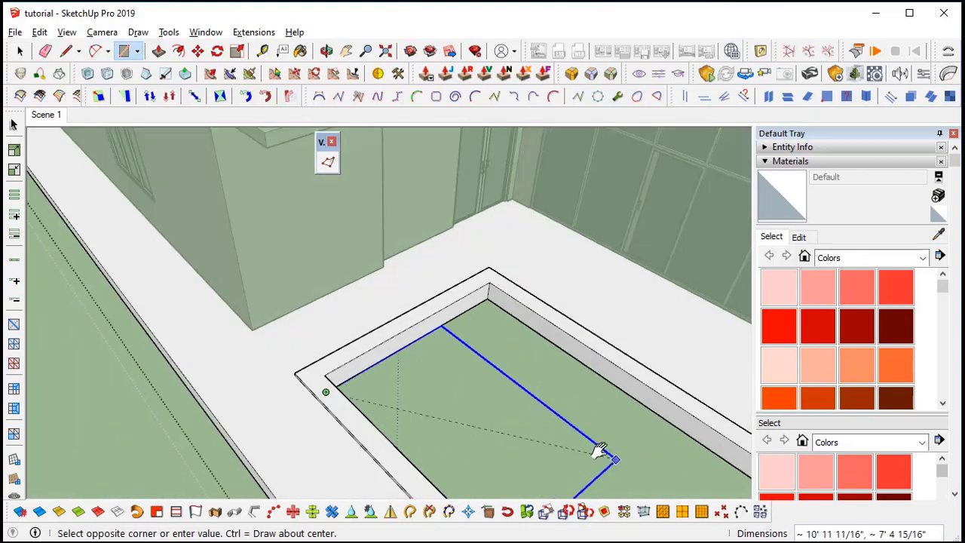
pyautogui.keyDown('shift'); pyautogui.moveTo(592, 457); pyautogui.dragTo(467, 373, button='middle'); pyautogui.keyUp('shift')
pyautogui.moveTo(603, 379); pyautogui.dragTo(618, 254, button='middle')
pyautogui.click(618, 254)
pyautogui.moveTo(583, 282); pyautogui.dragTo(444, 303, button='middle')
# Push the face at the base of the opening down 5' to form the pool basin.
pyautogui.press('space')
pyautogui.click(443, 305)
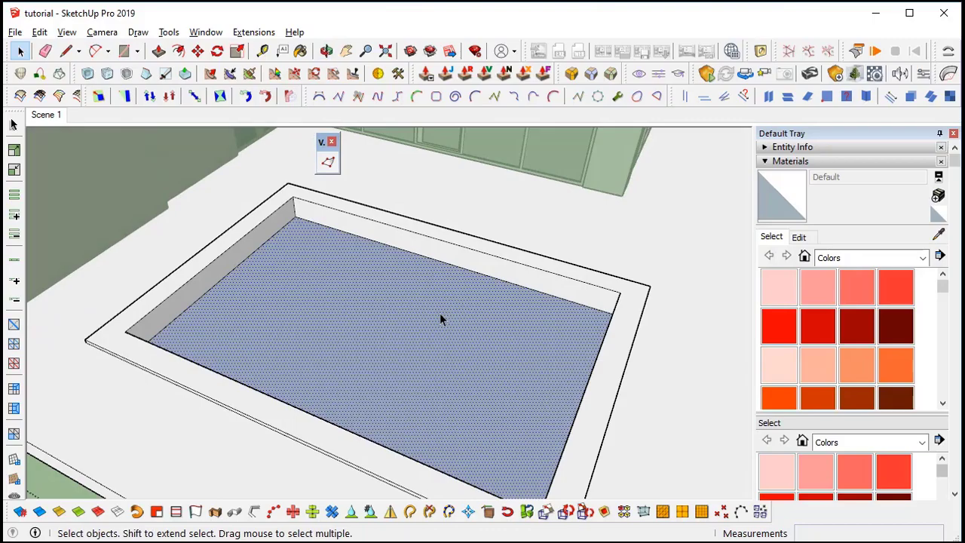
pyautogui.press('p')
pyautogui.click(439, 314)
pyautogui.scroll(-1, 444, 350)
pyautogui.moveTo(448, 362); pyautogui.dragTo(351, 336, button='middle')
pyautogui.write("5'")
pyautogui.press('Return')
pyautogui.press('space')
pyautogui.moveTo(359, 364); pyautogui.dragTo(377, 345, button='middle')
pyautogui.scroll(5, 293, 298)
pyautogui.click(293, 289)
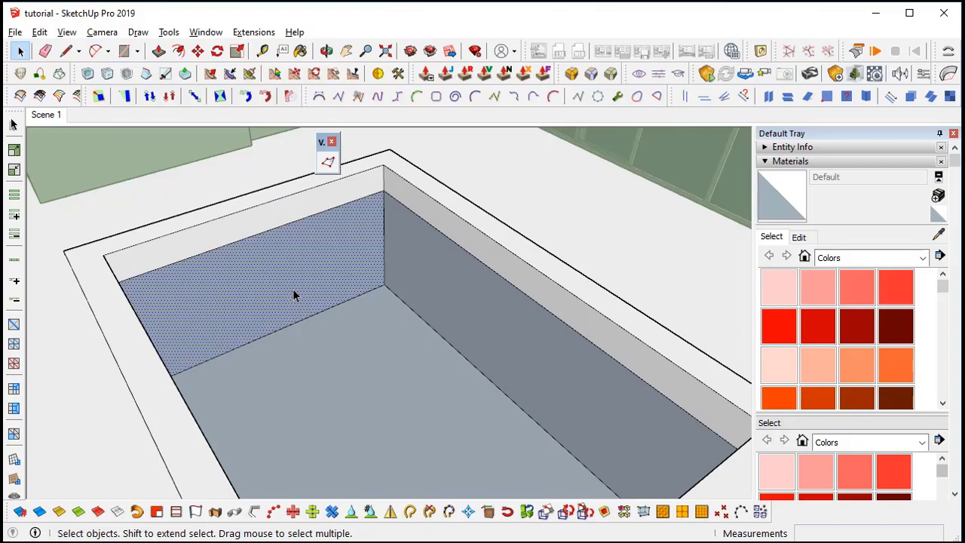
pyautogui.press('Delete')
pyautogui.hotkey('ctrl', 'z')
# Thicken the pool basin's outer faces below the slab with Joint Push Pull, using an offset value of 6.
pyautogui.moveTo(308, 319); pyautogui.dragTo(301, 351, button='middle')
pyautogui.scroll(-5, 358, 352)
pyautogui.moveTo(470, 428); pyautogui.dragTo(640, 401, button='middle')
pyautogui.moveTo(309, 345); pyautogui.dragTo(308, 344)
pyautogui.moveTo(355, 329); pyautogui.dragTo(392, 376, button='middle')
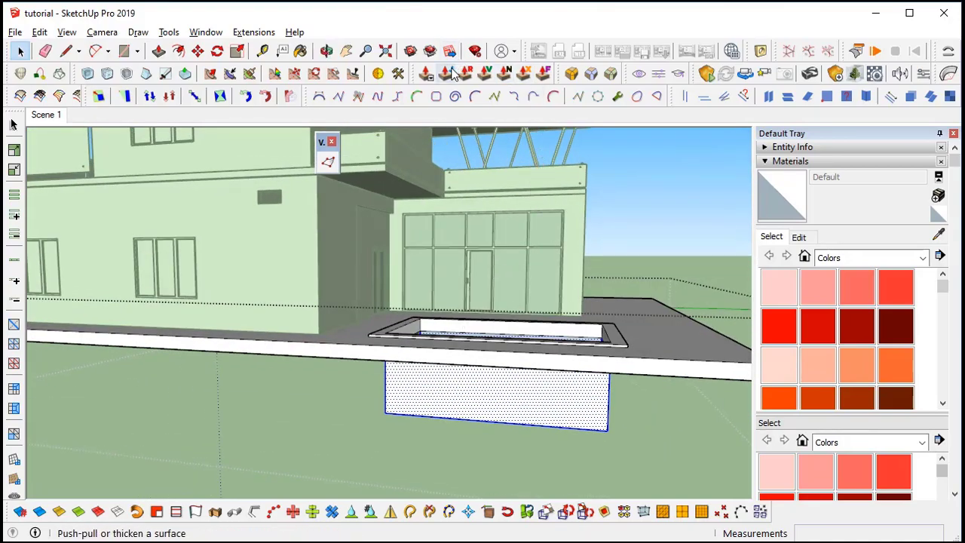
pyautogui.moveTo(409, 406); pyautogui.dragTo(399, 408)
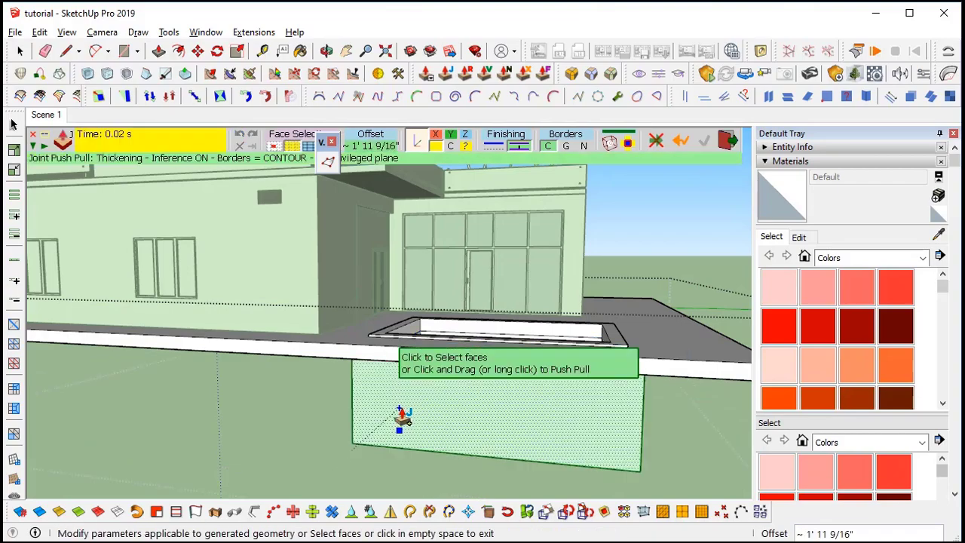
pyautogui.click(368, 147)
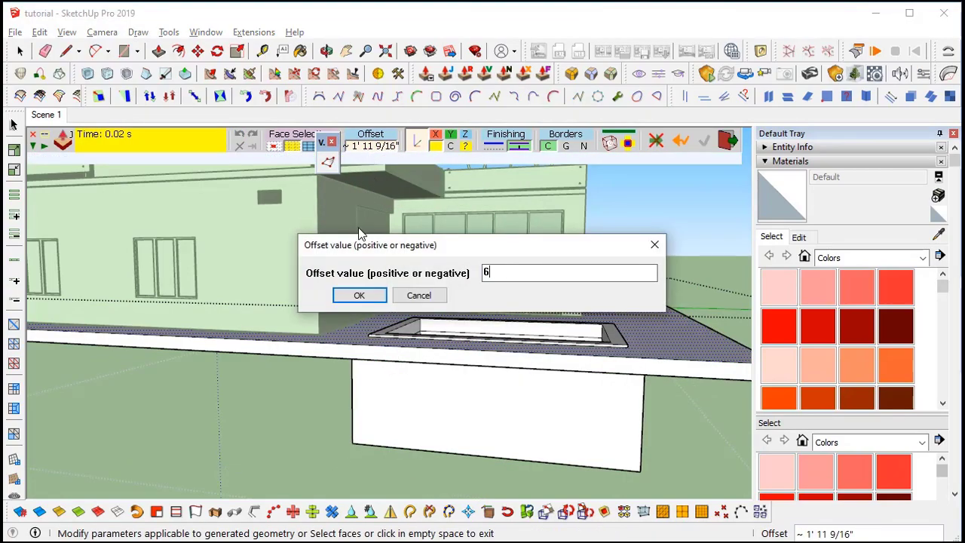
pyautogui.press('Return')
pyautogui.press('Return')
# Round the pool curb's inner upper edges with Round Corner, using a 3" offset and 6 segments.
pyautogui.moveTo(405, 452); pyautogui.dragTo(502, 334, button='middle')
pyautogui.scroll(3, 512, 316)
pyautogui.moveTo(502, 294); pyautogui.dragTo(344, 300, button='middle')
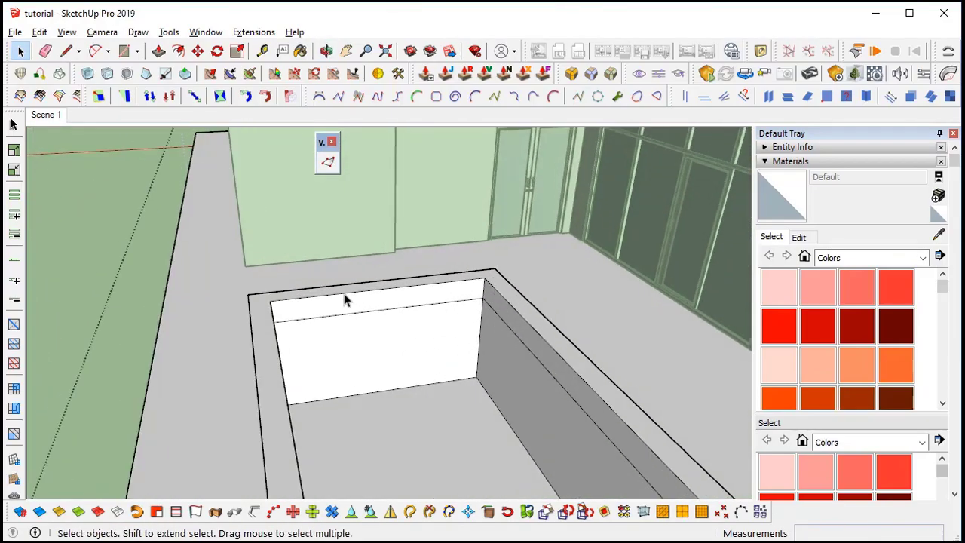
pyautogui.moveTo(276, 322); pyautogui.dragTo(706, 448, button='middle')
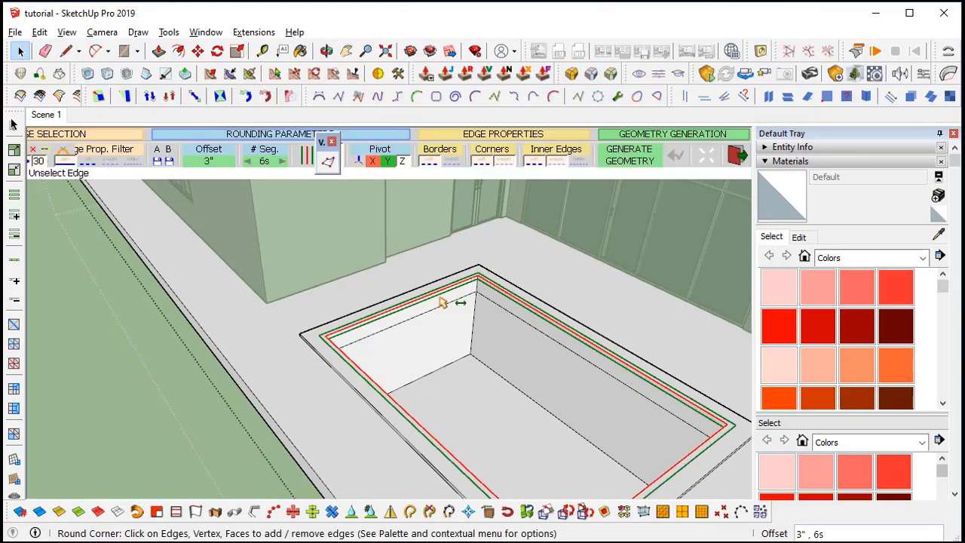
pyautogui.click(154, 394)
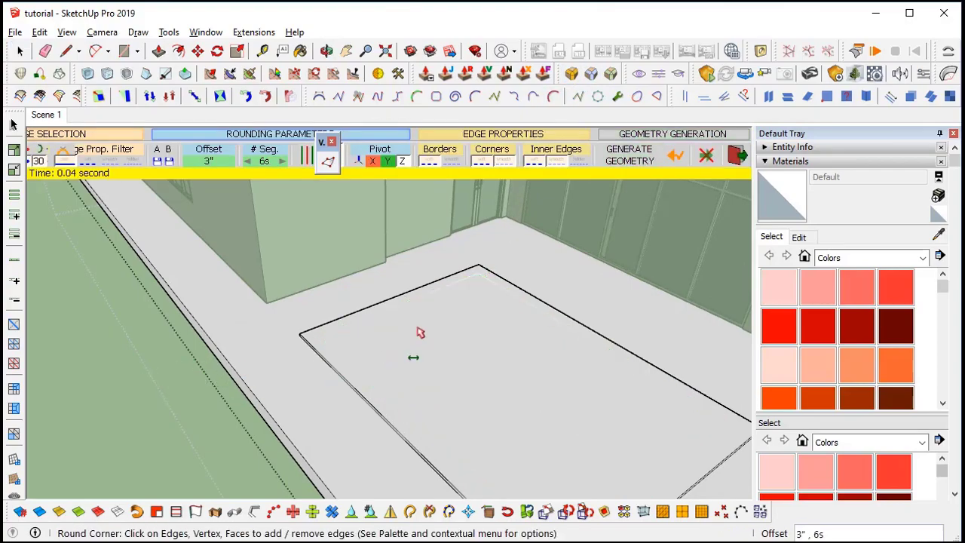
# Delete the face that covers the pool opening.
pyautogui.press('space')
pyautogui.click(462, 344)
pyautogui.press('Delete')
# Push/Pull the pool basin's wall faces below the seam line by 1/2".
pyautogui.moveTo(463, 347); pyautogui.dragTo(468, 282, button='middle')
pyautogui.click(468, 282)
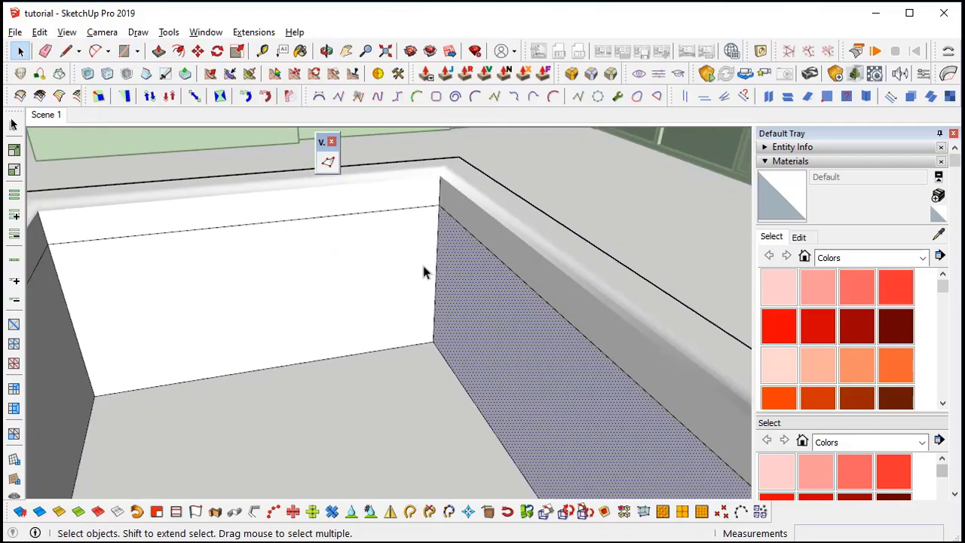
pyautogui.moveTo(363, 264); pyautogui.dragTo(505, 340, button='middle')
pyautogui.press('p')
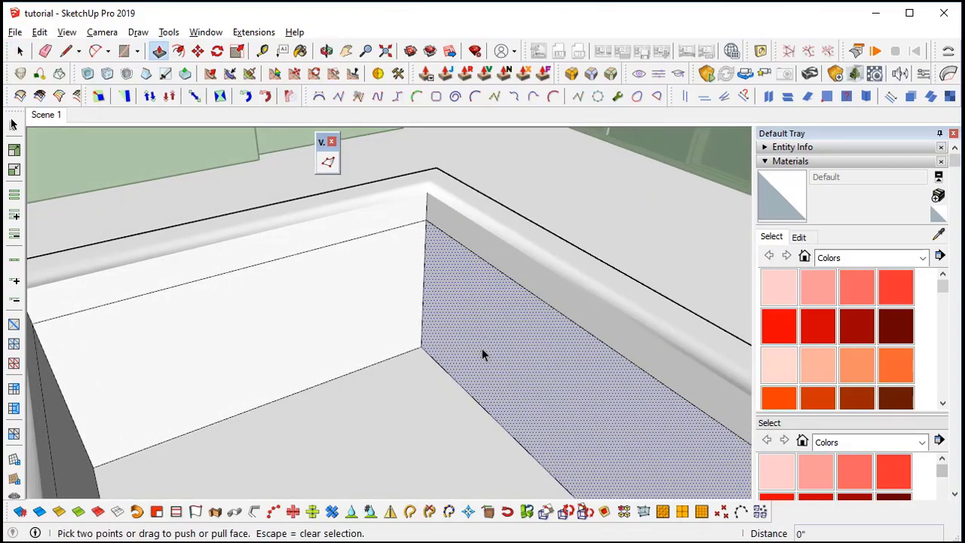
pyautogui.click(483, 355)
pyautogui.write('.5')
pyautogui.press('Return')
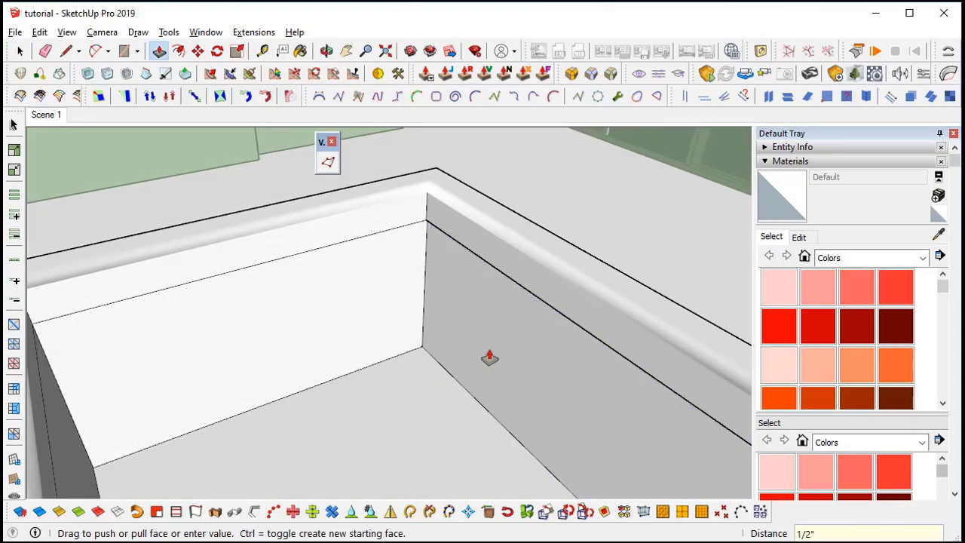
pyautogui.click(382, 337)
pyautogui.moveTo(382, 336); pyautogui.dragTo(308, 319, button='middle')
pyautogui.moveTo(422, 338); pyautogui.dragTo(525, 360, button='middle')
pyautogui.press('space')
pyautogui.scroll(-5, 450, 322)
pyautogui.scroll(4, 364, 275)
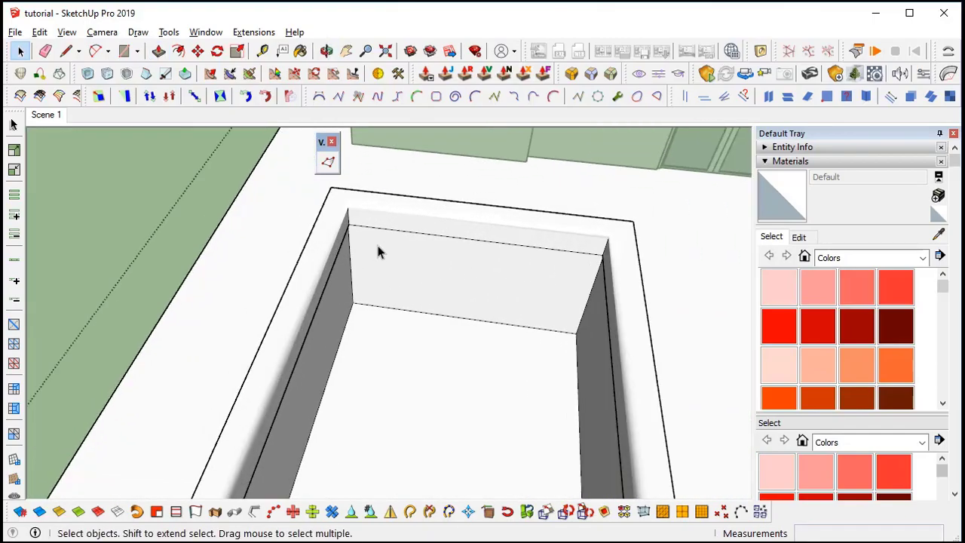
# Measure the pool's depth at an inner corner, from the floor up to the curb, with the Line tool.
pyautogui.moveTo(433, 278); pyautogui.dragTo(402, 267, button='middle')
pyautogui.scroll(-3, 377, 294)
pyautogui.moveTo(362, 308); pyautogui.dragTo(436, 371, button='middle')
pyautogui.scroll(2, 283, 311)
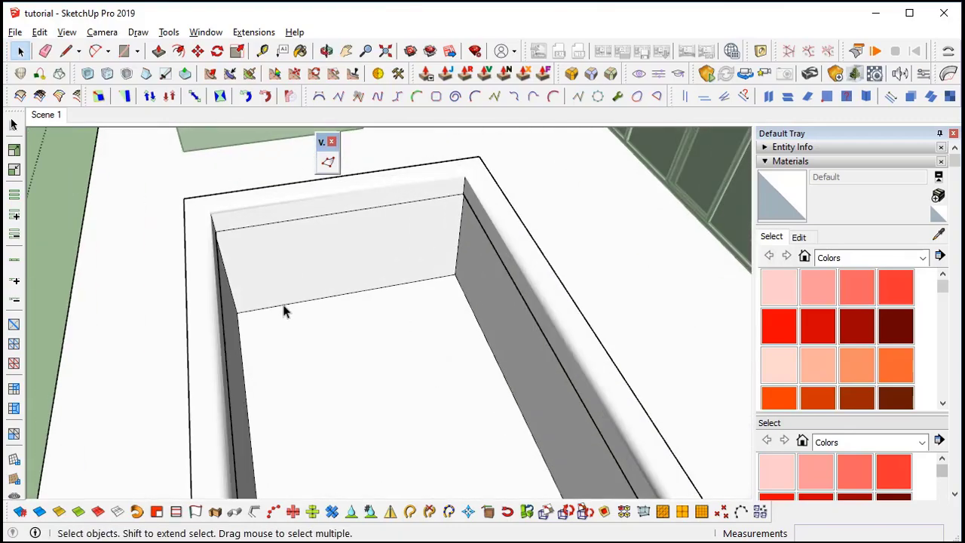
pyautogui.moveTo(293, 303); pyautogui.dragTo(663, 377, button='middle')
pyautogui.scroll(2, 420, 380)
pyautogui.keyDown('shift'); pyautogui.moveTo(663, 377); pyautogui.dragTo(468, 369, button='middle'); pyautogui.keyUp('shift')
pyautogui.moveTo(468, 369); pyautogui.dragTo(530, 344, button='middle')
pyautogui.scroll(2, 453, 333)
pyautogui.moveTo(392, 392); pyautogui.dragTo(455, 351, button='middle')
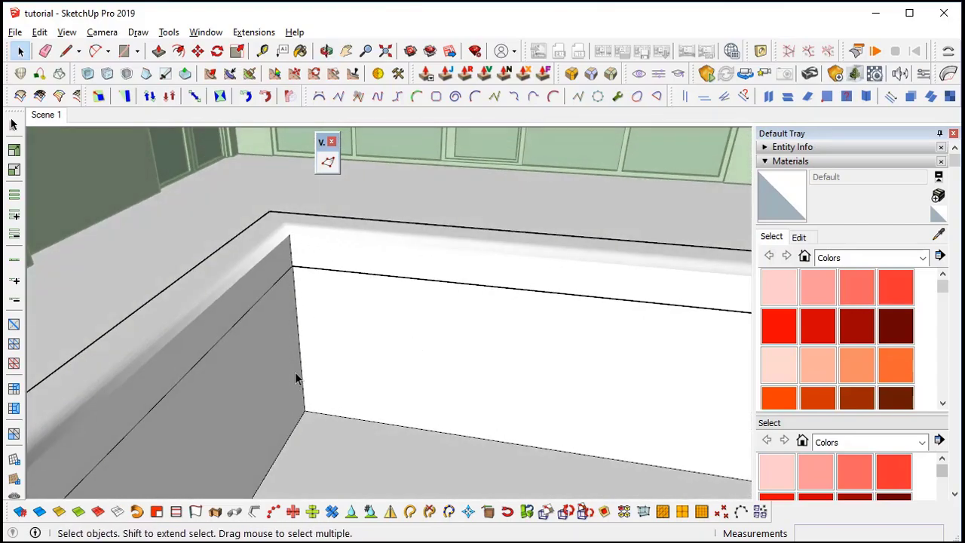
pyautogui.press('l')
pyautogui.click(304, 411)
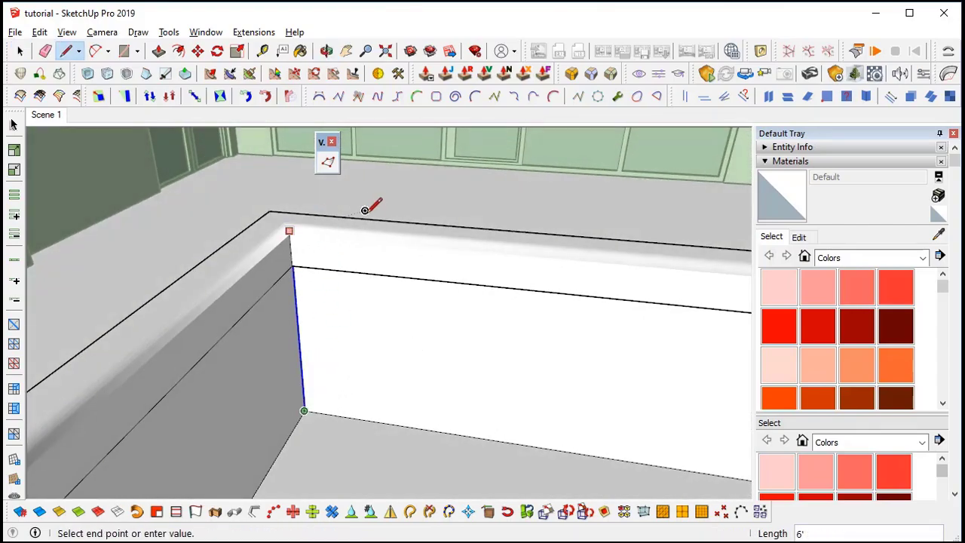
pyautogui.press('space')
# Draw a three-step stair profile with lines on the pool's long wall near the corner.
pyautogui.scroll(2, 411, 392)
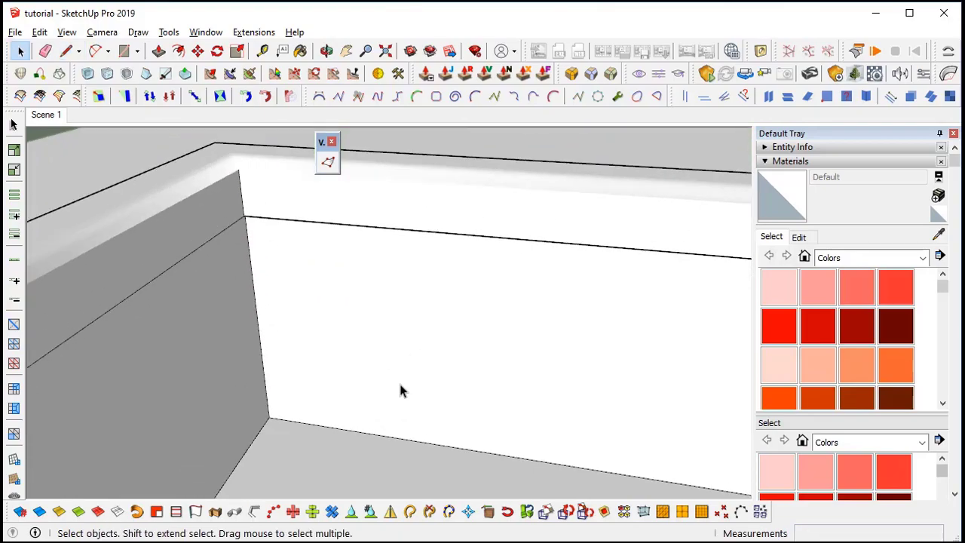
pyautogui.press('l')
pyautogui.click(301, 291)
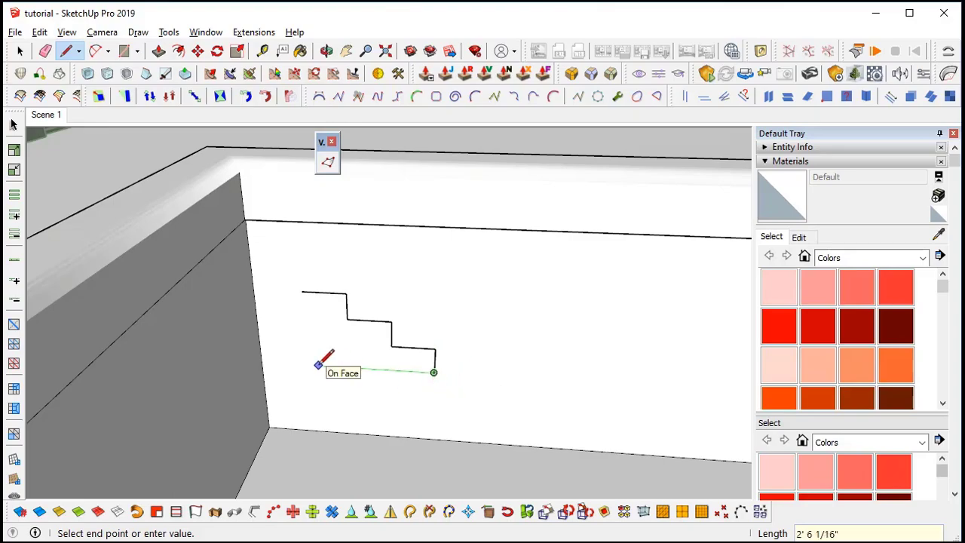
pyautogui.press('space')
# Move the stair profile down into the pool's corner so that it meets the end wall and floor.
pyautogui.moveTo(326, 305); pyautogui.dragTo(373, 317, button='middle')
pyautogui.click(373, 317)
pyautogui.press('m')
pyautogui.click(372, 317)
pyautogui.click(347, 360)
# Extrude the stair profile across the pool's width to the opposite long wall to form three steps.
pyautogui.press('p')
pyautogui.click(376, 374)
pyautogui.click(310, 401)
pyautogui.scroll(-3, 311, 401)
pyautogui.moveTo(310, 401); pyautogui.dragTo(87, 415, button='middle')
pyautogui.moveTo(75, 383); pyautogui.dragTo(484, 453, button='middle')
pyautogui.click(234, 348)
pyautogui.moveTo(234, 352); pyautogui.dragTo(502, 319, button='middle')
# Measure the vertical distance from the uppermost pool step to the curb's edge.
pyautogui.press('l')
pyautogui.click(491, 272)
pyautogui.press('Up')
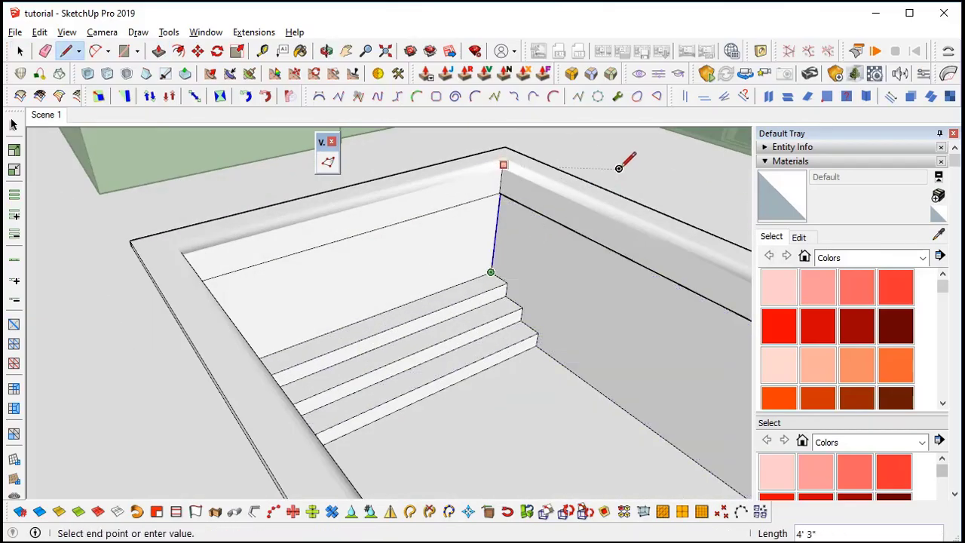
pyautogui.press('space')
# Draw a rectangle across the pool between opposite inner corners as the water surface.
pyautogui.scroll(-3, 620, 187)
pyautogui.moveTo(620, 187); pyautogui.dragTo(358, 292, button='middle')
pyautogui.scroll(-3, 430, 344)
pyautogui.scroll(4, 327, 317)
pyautogui.scroll(-3, 358, 292)
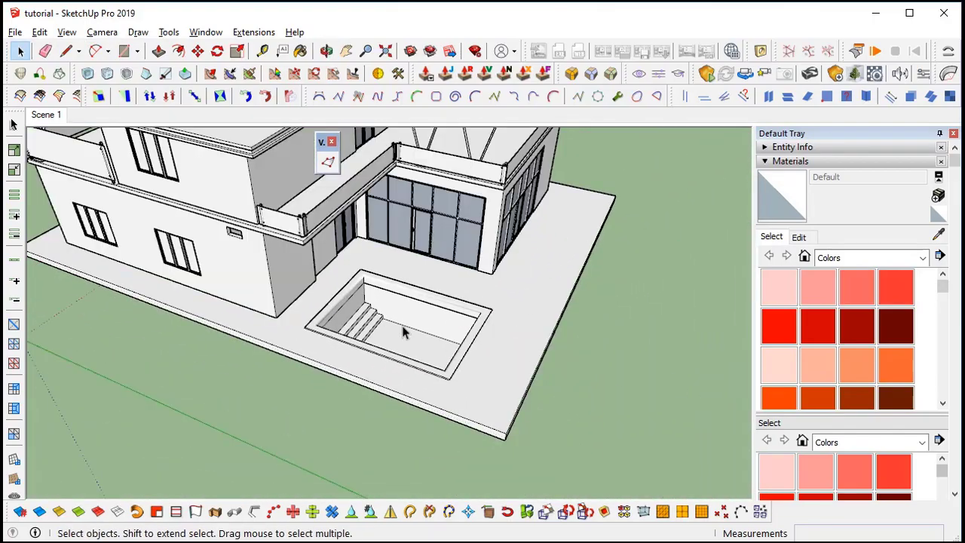
pyautogui.scroll(4, 442, 345)
pyautogui.press('r')
pyautogui.click(352, 287)
pyautogui.moveTo(354, 390); pyautogui.dragTo(570, 428, button='middle')
pyautogui.scroll(4, 465, 465)
pyautogui.moveTo(465, 465); pyautogui.dragTo(535, 351, button='middle')
pyautogui.click(148, 381)
# Group the water surface rectangle and move it vertically within the pool.
pyautogui.press('space')
pyautogui.click(493, 349)
pyautogui.rightClick(493, 349)
pyautogui.click(574, 333)
pyautogui.press('m')
pyautogui.scroll(2, 491, 292)
pyautogui.click(465, 253)
pyautogui.click(465, 232)
pyautogui.press('space')
# Inspect the whole house exterior from the side with the outdoor stairs, the tall window wall and the garage.
pyautogui.scroll(-4, 467, 302)
pyautogui.moveTo(464, 347); pyautogui.dragTo(512, 355, button='middle')
pyautogui.scroll(-2, 505, 370)
pyautogui.keyDown('shift'); pyautogui.moveTo(483, 391); pyautogui.dragTo(580, 305, button='middle'); pyautogui.keyUp('shift')
pyautogui.scroll(-2, 442, 447)
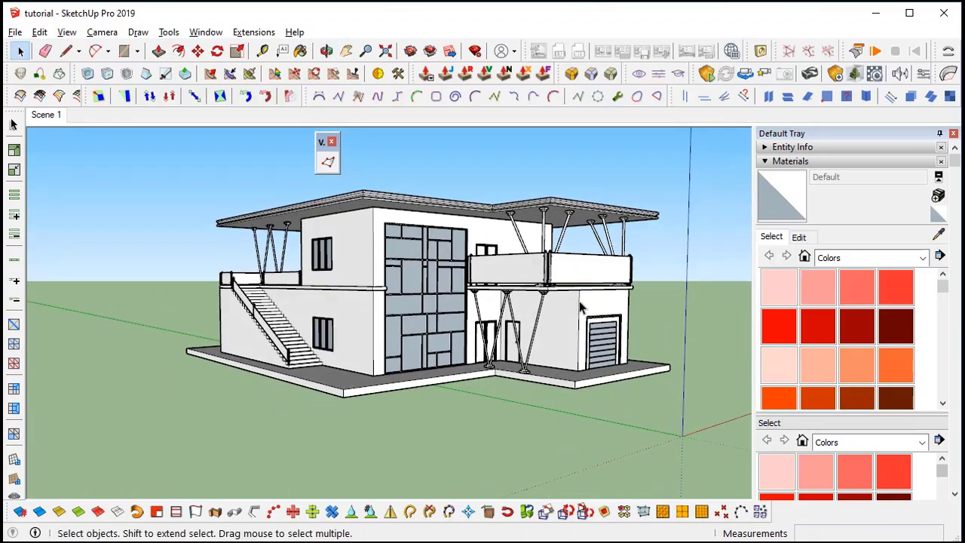
pyautogui.moveTo(373, 305); pyautogui.dragTo(496, 308, button='middle')
pyautogui.scroll(2, 644, 430)
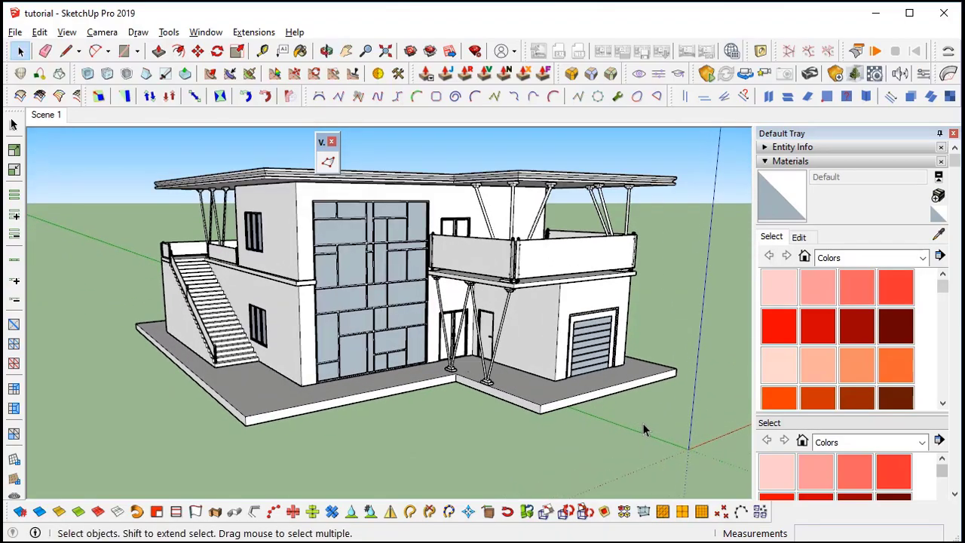